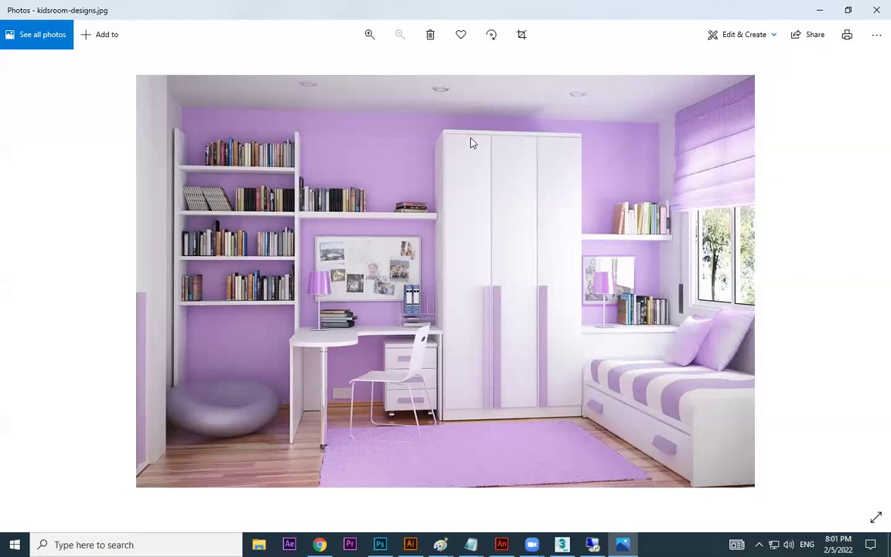
Switch from the kids' room reference photo to 3ds Max and show the Extended Primitives object types.
{"action": "left_click", "coordinate": [819, 10]}
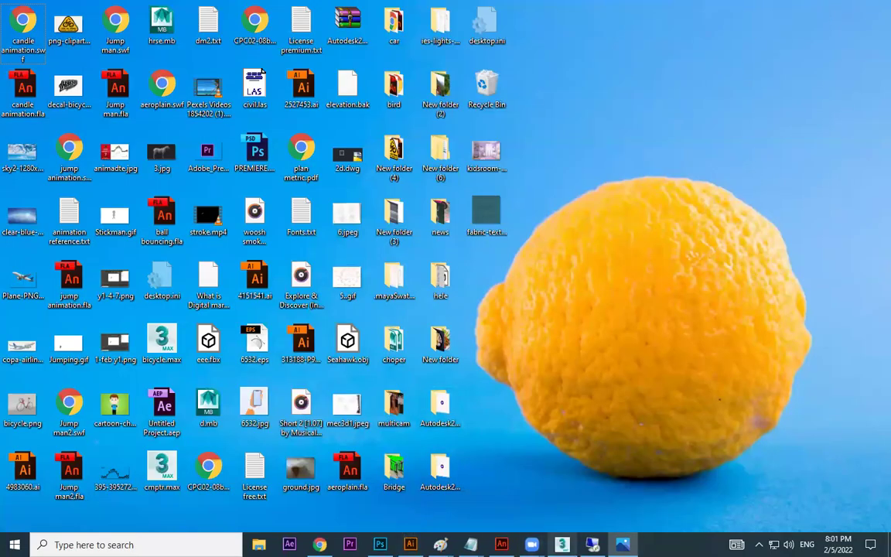
{"action": "left_click", "coordinate": [562, 545]}
{"action": "left_click", "coordinate": [803, 161]}
{"action": "middle_click_drag", "start_coordinate": [356, 254], "coordinate": [526, 248], "text": "alt"}
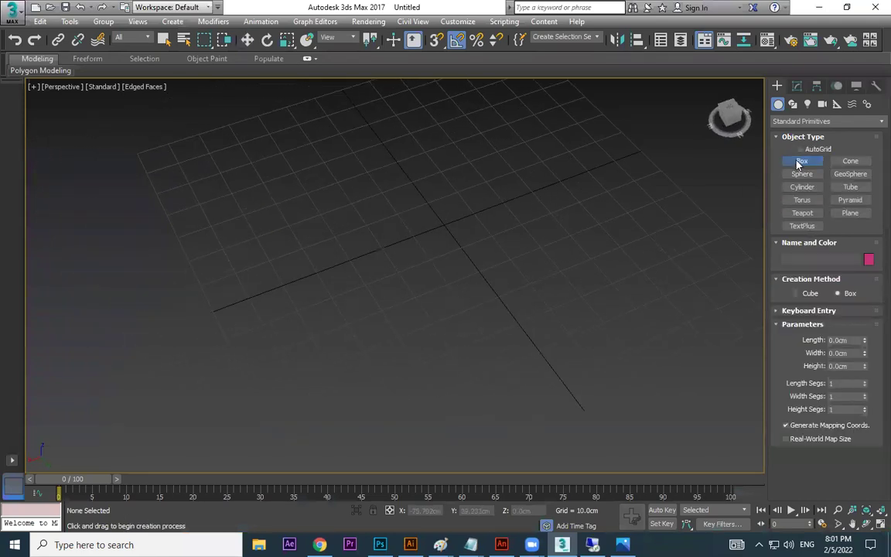
{"action": "left_click", "coordinate": [804, 122]}
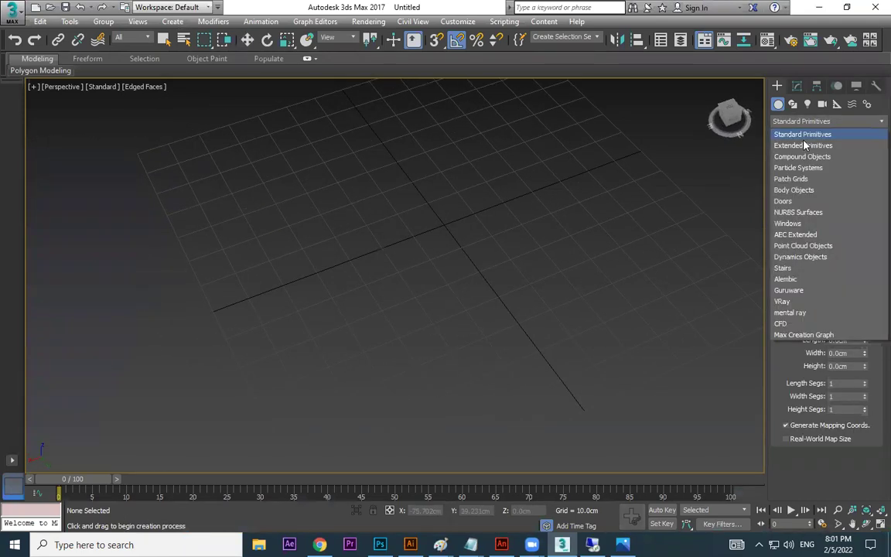
{"action": "left_click", "coordinate": [803, 146]}
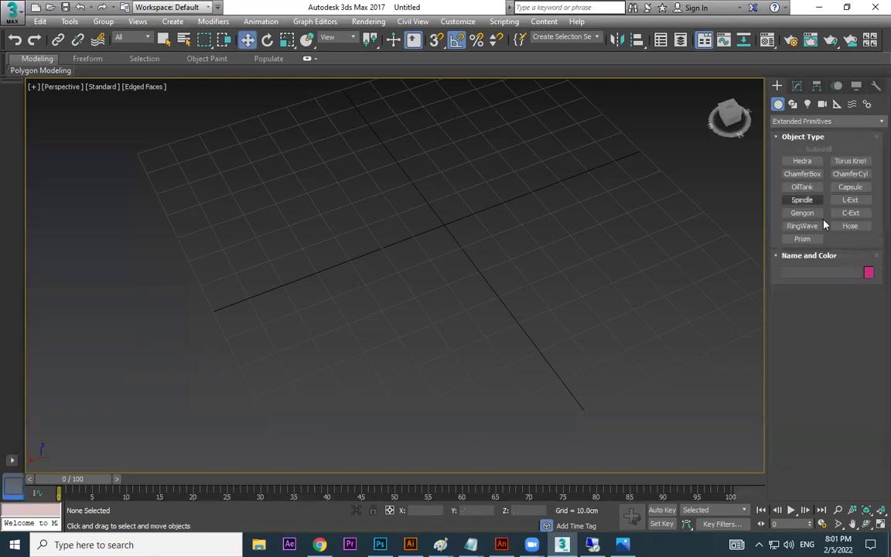
Draw a ChamferBox wardrobe body about 40 cm long, 67 cm wide and 89 cm high with a fillet of about 0.8 cm.
{"action": "left_click", "coordinate": [803, 175]}
{"action": "left_click_drag", "start_coordinate": [331, 287], "coordinate": [611, 300]}
{"action": "middle_click_drag", "start_coordinate": [547, 184], "coordinate": [544, 274]}
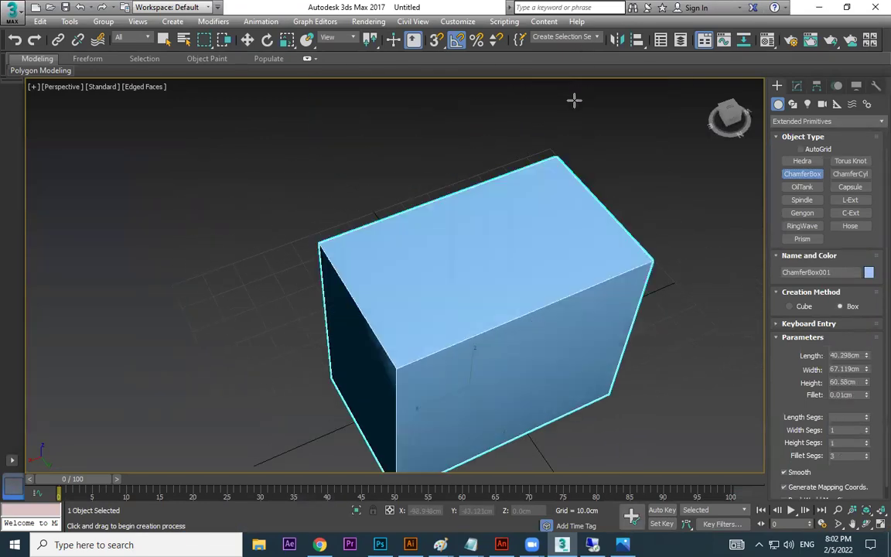
{"action": "scroll", "coordinate": [591, 143], "scroll_direction": "down", "scroll_amount": 2}
{"action": "middle_click_drag", "start_coordinate": [655, 206], "coordinate": [645, 195]}
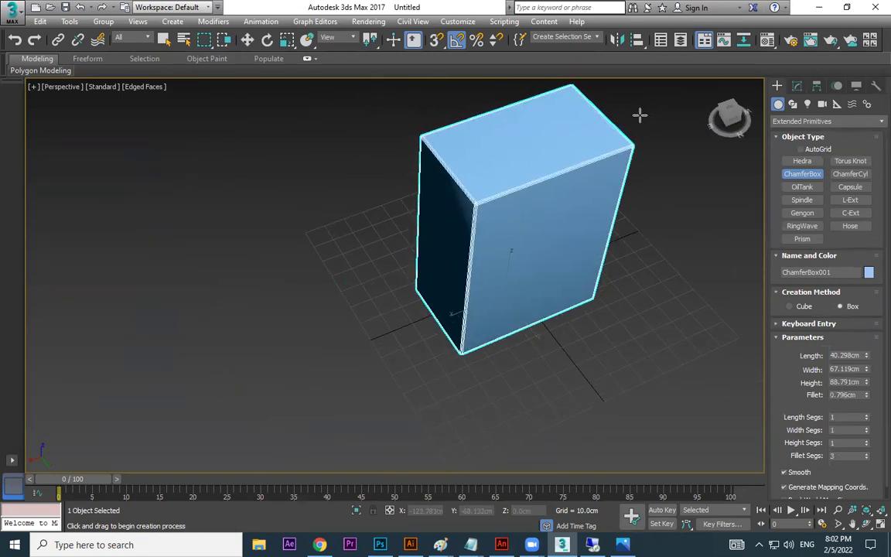
{"action": "middle_click_drag", "start_coordinate": [627, 239], "coordinate": [598, 217], "text": "alt"}
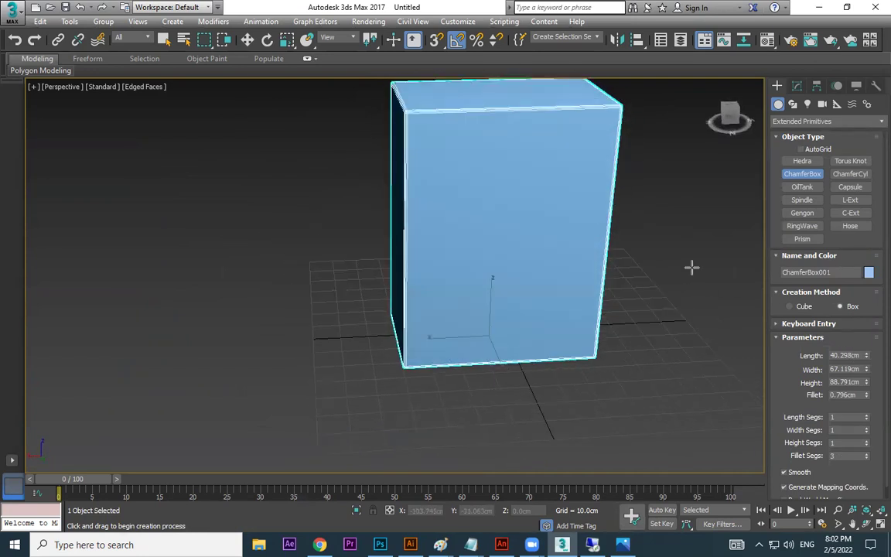
{"action": "key", "text": "r"}
{"action": "left_click_drag", "start_coordinate": [466, 323], "coordinate": [481, 335]}
{"action": "key", "text": "ctrl+z"}
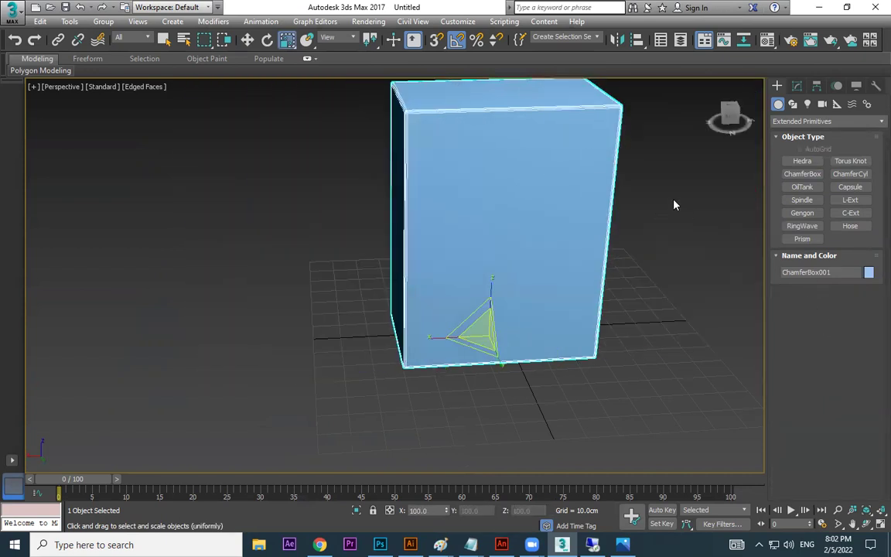
Resize the wardrobe body to a length of 33.85 cm and a width of 71.818 cm.
{"action": "left_click", "coordinate": [797, 86]}
{"action": "mouse_move", "coordinate": [867, 270]}
{"action": "left_mouse_down"}
{"action": "mouse_move", "coordinate": [867, 257]}
{"action": "mouse_move", "coordinate": [866, 276]}
{"action": "left_mouse_up"}
{"action": "middle_click_drag", "start_coordinate": [665, 271], "coordinate": [591, 309], "text": "alt"}
Copy the wardrobe body along the Y axis, placing the duplicate in front of it.
{"action": "key", "text": "w"}
{"action": "mouse_move", "coordinate": [518, 338]}
{"action": "left_mouse_down", "text": "shift"}
{"action": "mouse_move", "coordinate": [512, 348]}
{"action": "mouse_move", "coordinate": [602, 384]}
{"action": "left_mouse_up", "text": "shift"}
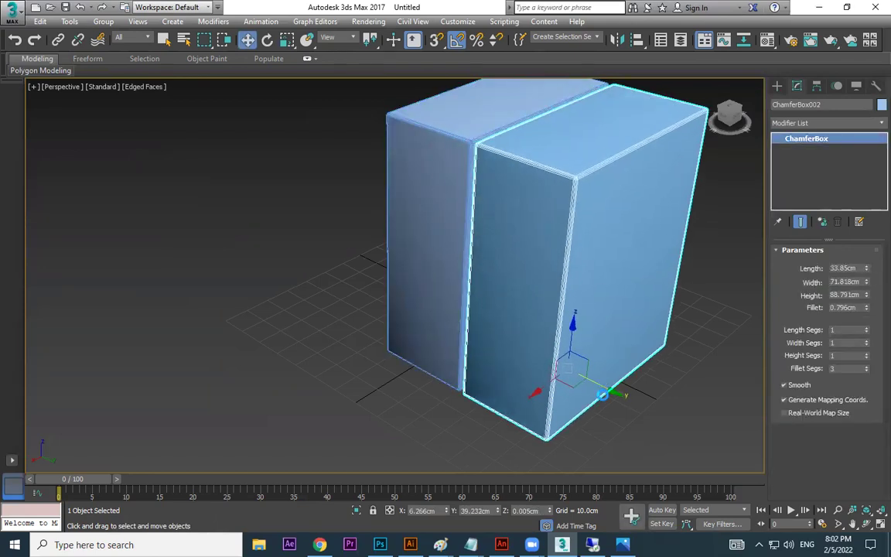
{"action": "left_click", "coordinate": [449, 326]}
Reduce the front copy to a door panel with a length of 2.488 cm and a width of 20.684 cm.
{"action": "key", "text": "alt+Tab"}
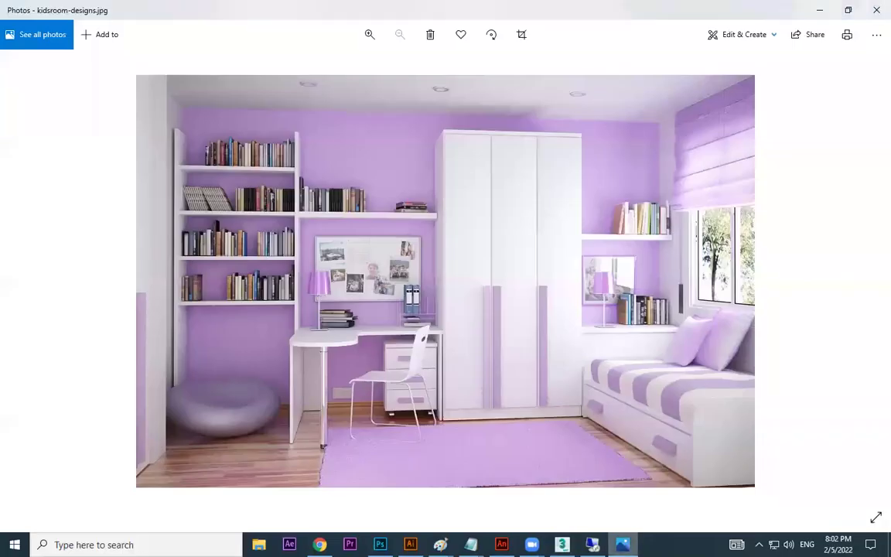
{"action": "key", "text": "alt+Tab"}
{"action": "middle_click_drag", "start_coordinate": [643, 373], "coordinate": [611, 362], "text": "alt"}
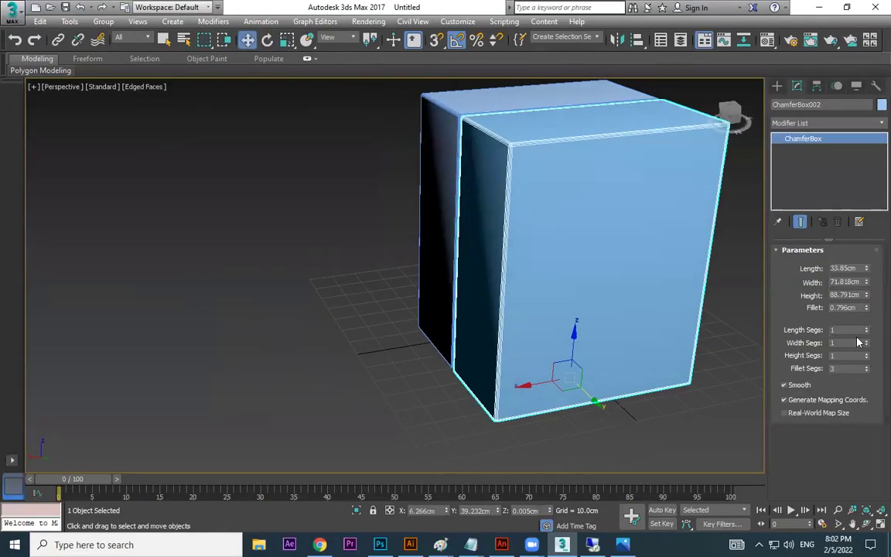
{"action": "left_click_drag", "start_coordinate": [866, 285], "coordinate": [867, 287]}
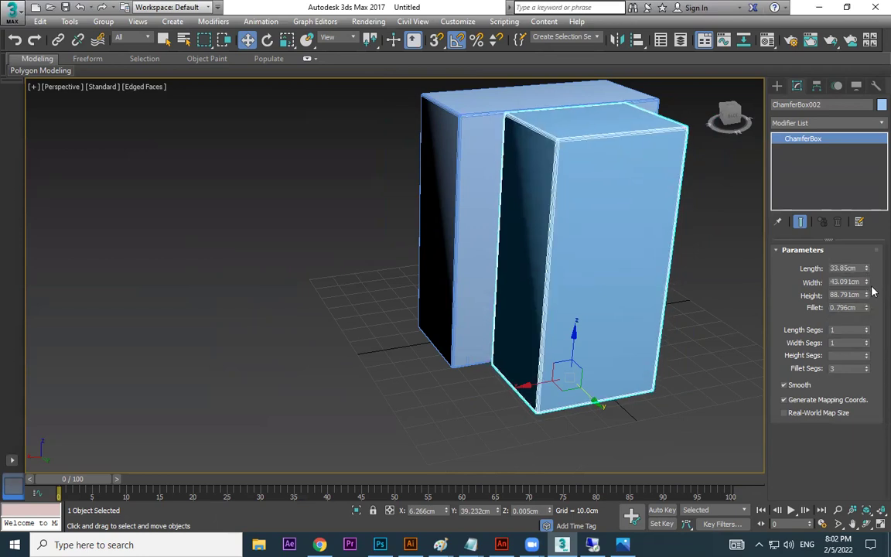
{"action": "left_click_drag", "start_coordinate": [867, 271], "coordinate": [867, 275]}
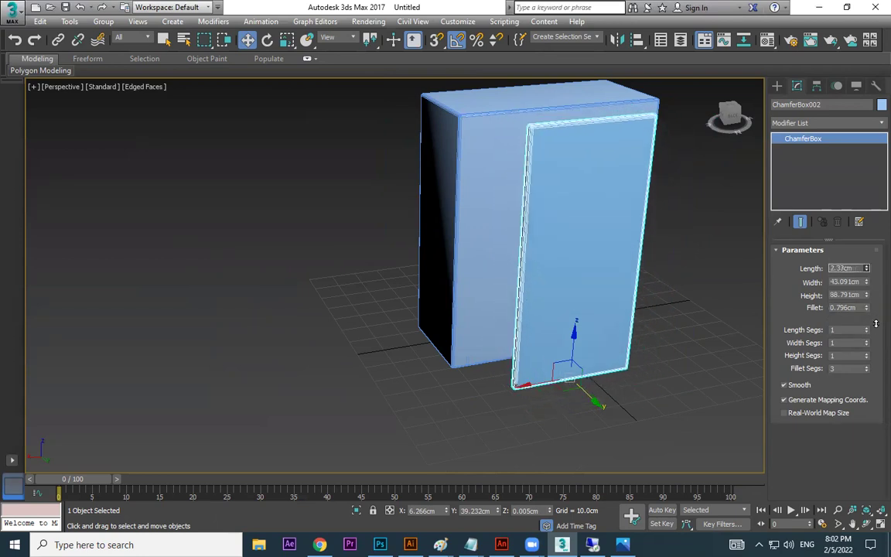
{"action": "middle_click_drag", "start_coordinate": [603, 288], "coordinate": [631, 311], "text": "alt"}
{"action": "left_click_drag", "start_coordinate": [867, 282], "coordinate": [869, 311]}
{"action": "left_click_drag", "start_coordinate": [867, 270], "coordinate": [867, 300]}
{"action": "key", "text": "ctrl+z"}
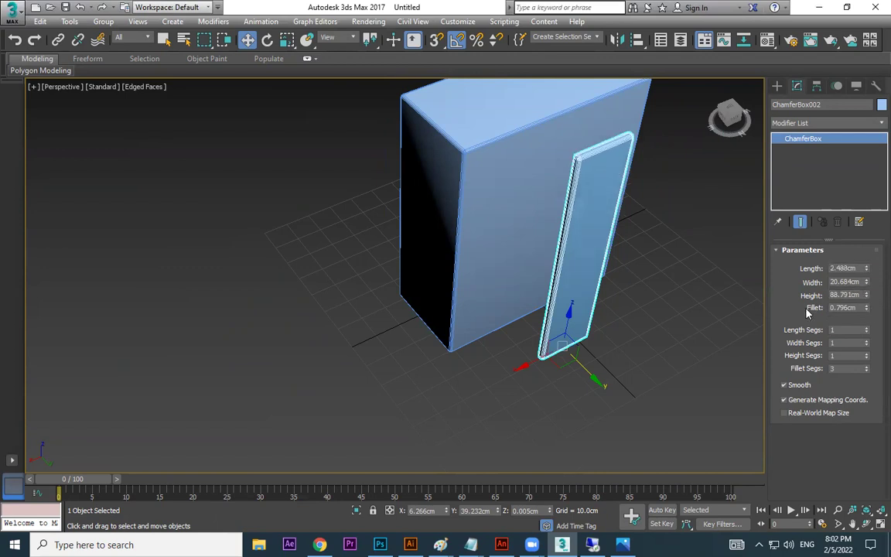
Move the door panel against the wardrobe's front face and line it up near the outer side edge.
{"action": "middle_click_drag", "start_coordinate": [697, 313], "coordinate": [610, 315], "text": "alt"}
{"action": "left_click_drag", "start_coordinate": [611, 366], "coordinate": [563, 348]}
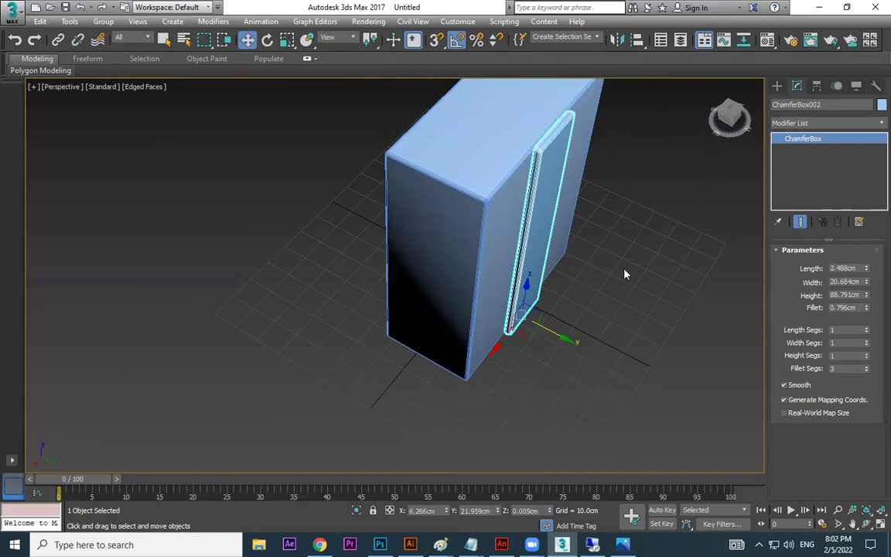
{"action": "key", "text": "t"}
{"action": "scroll", "coordinate": [389, 198], "scroll_direction": "up", "scroll_amount": 3}
{"action": "scroll", "coordinate": [380, 268], "scroll_direction": "up", "scroll_amount": 2}
{"action": "middle_click_drag", "start_coordinate": [380, 268], "coordinate": [191, 187]}
{"action": "left_click_drag", "start_coordinate": [325, 261], "coordinate": [580, 260]}
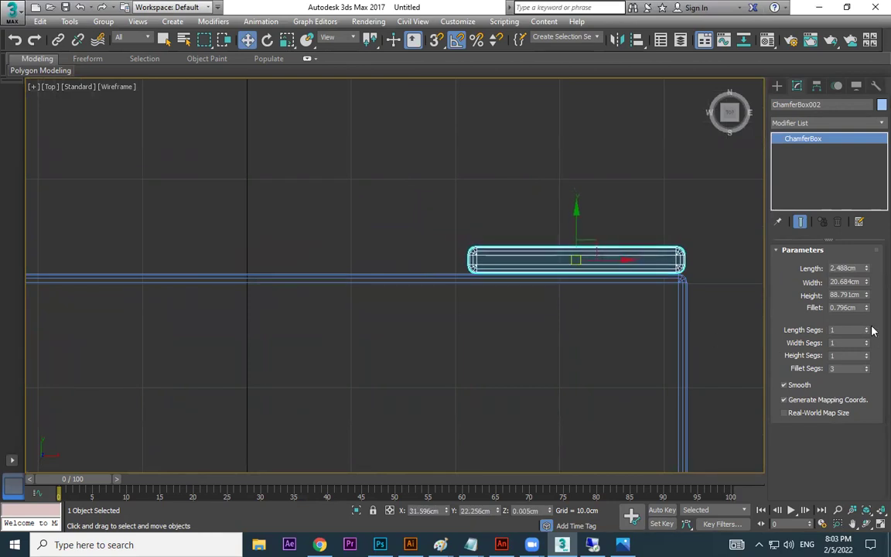
Set the door panel to 24.2 cm wide and 1.418 cm long, keeping it near the wardrobe's outer corner.
{"action": "left_click_drag", "start_coordinate": [867, 283], "coordinate": [852, 263]}
{"action": "left_click_drag", "start_coordinate": [620, 261], "coordinate": [599, 265]}
{"action": "left_click_drag", "start_coordinate": [866, 271], "coordinate": [558, 217]}
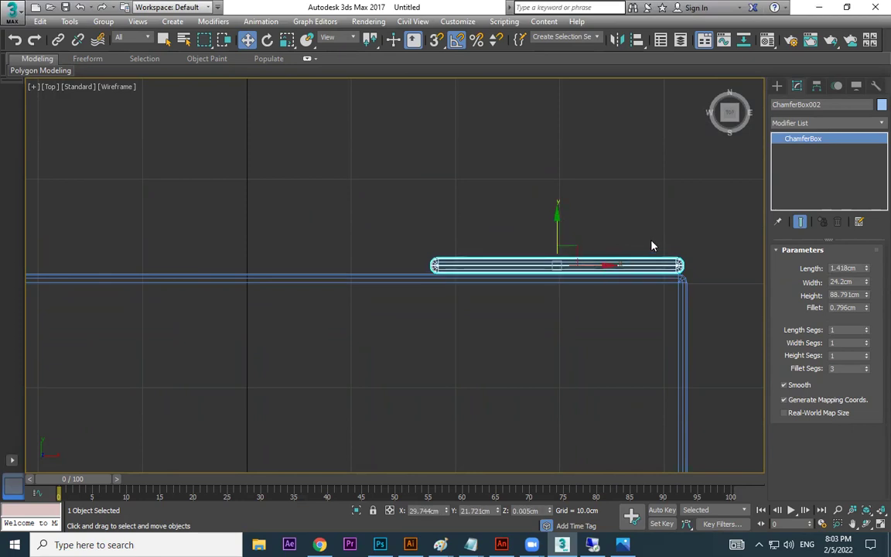
Shift the door slightly inward, set its height to 85.24 cm and raise it to about 1.7 cm on Z.
{"action": "key", "text": "p"}
{"action": "middle_click_drag", "start_coordinate": [593, 293], "coordinate": [520, 249]}
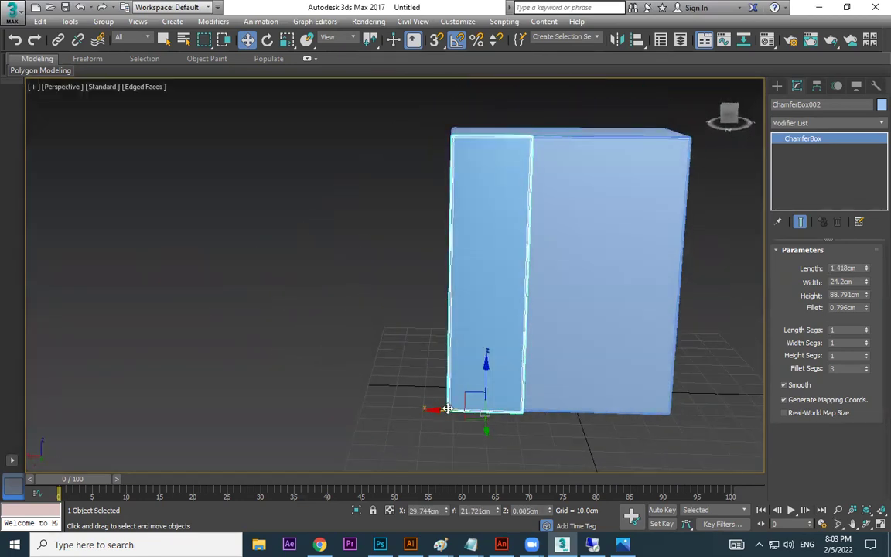
{"action": "left_click_drag", "start_coordinate": [437, 408], "coordinate": [441, 408]}
{"action": "middle_click_drag", "start_coordinate": [441, 409], "coordinate": [581, 359], "text": "alt"}
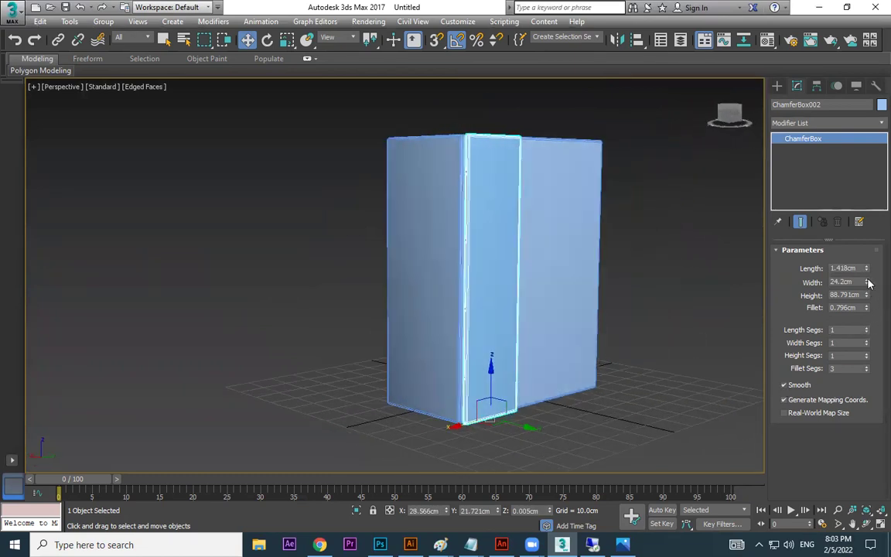
{"action": "left_click_drag", "start_coordinate": [865, 295], "coordinate": [866, 312]}
{"action": "left_click_drag", "start_coordinate": [489, 376], "coordinate": [494, 364]}
Turn off edged faces in the perspective view and set the door panel's fillet to 0.246 cm.
{"action": "middle_click_drag", "start_coordinate": [494, 365], "coordinate": [583, 462], "text": "alt"}
{"action": "left_click", "coordinate": [583, 462]}
{"action": "key", "text": "F4"}
{"action": "scroll", "coordinate": [641, 350], "scroll_direction": "up", "scroll_amount": 4}
{"action": "middle_click_drag", "start_coordinate": [641, 351], "coordinate": [424, 210], "text": "alt"}
{"action": "left_click", "coordinate": [475, 186]}
{"action": "scroll", "coordinate": [482, 187], "scroll_direction": "up", "scroll_amount": 5}
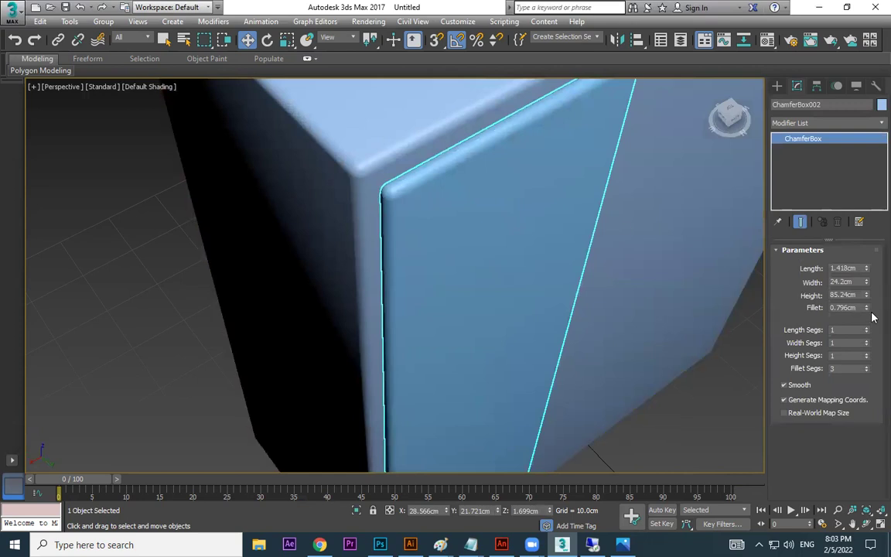
{"action": "left_click_drag", "start_coordinate": [866, 307], "coordinate": [865, 340]}
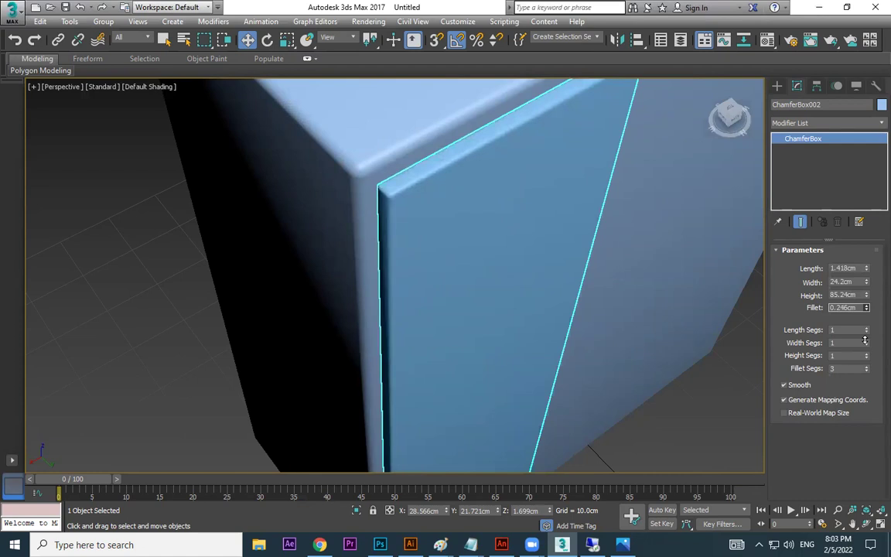
{"action": "left_click", "coordinate": [697, 408]}
Copy the door panel forward and shrink the copy into a handle 1.007 cm long, 5.808 cm wide and 27.277 cm high.
{"action": "scroll", "coordinate": [676, 409], "scroll_direction": "down", "scroll_amount": 4}
{"action": "middle_click_drag", "start_coordinate": [675, 410], "coordinate": [611, 293], "text": "alt"}
{"action": "left_click", "coordinate": [521, 303]}
{"action": "middle_click_drag", "start_coordinate": [521, 302], "coordinate": [559, 320], "text": "alt"}
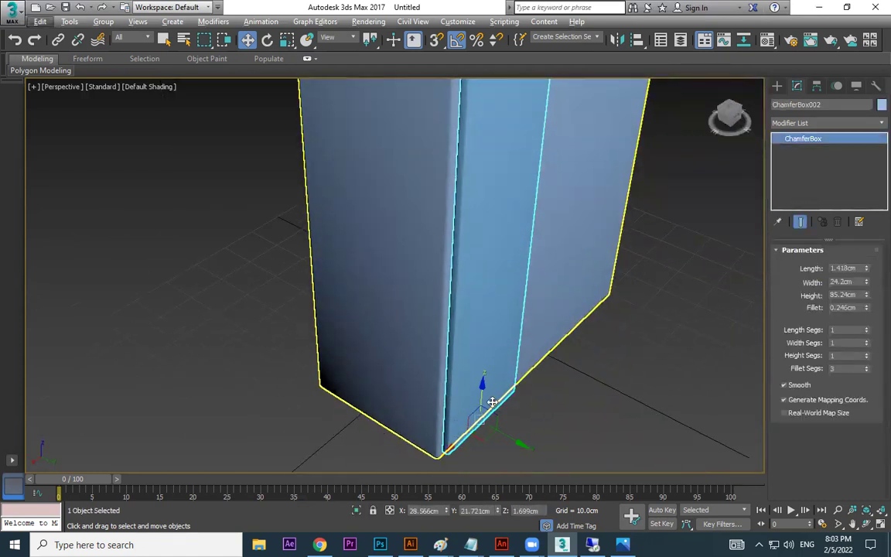
{"action": "left_click_drag", "start_coordinate": [500, 434], "coordinate": [526, 442], "text": "shift"}
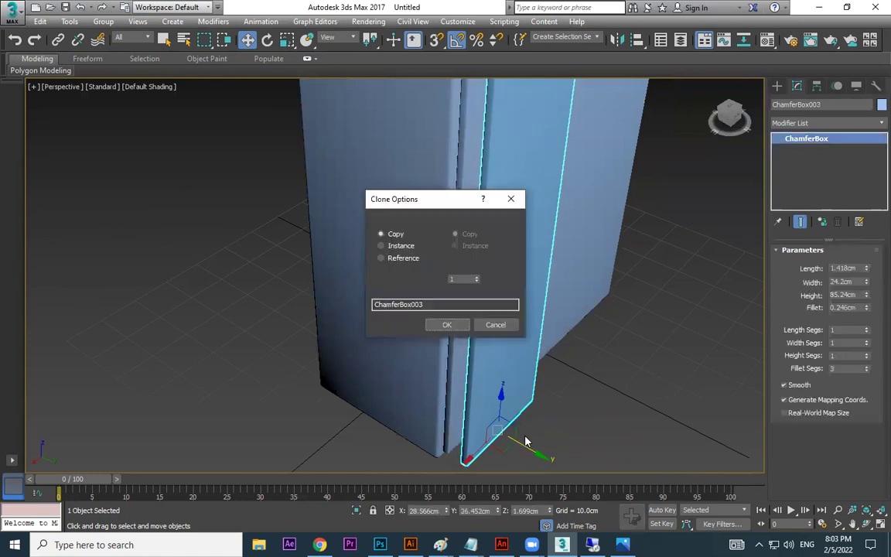
{"action": "left_click", "coordinate": [451, 324]}
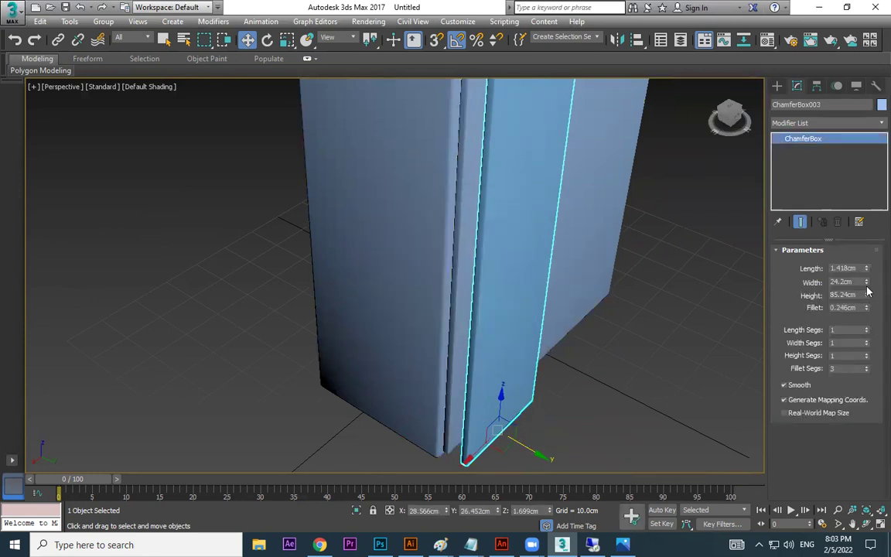
{"action": "left_click_drag", "start_coordinate": [868, 284], "coordinate": [869, 321]}
{"action": "left_click_drag", "start_coordinate": [872, 271], "coordinate": [864, 274]}
Move the handle across the door's lower part and back against its front face, to about X 19.57 and Y 22.77 cm.
{"action": "middle_click_drag", "start_coordinate": [537, 352], "coordinate": [465, 402], "text": "alt"}
{"action": "left_click_drag", "start_coordinate": [452, 439], "coordinate": [496, 440]}
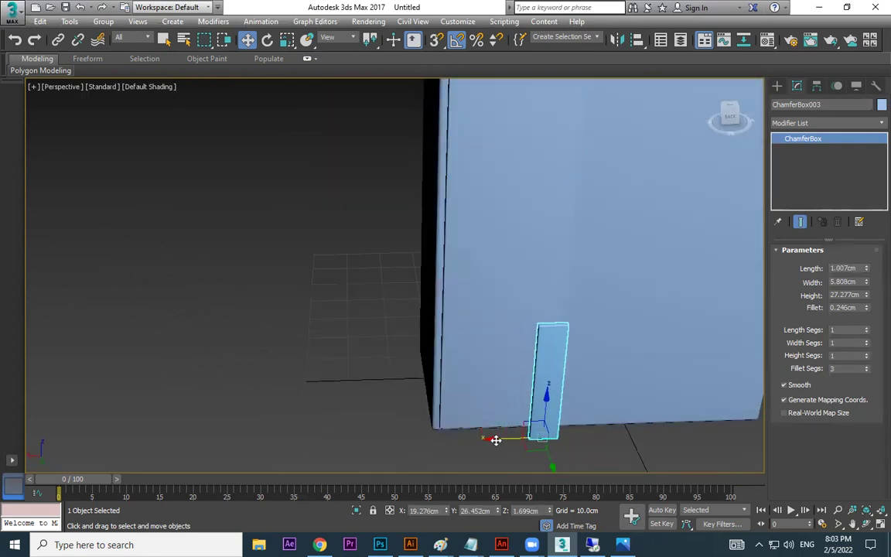
{"action": "key", "text": "t"}
{"action": "left_click_drag", "start_coordinate": [451, 216], "coordinate": [453, 253]}
{"action": "key", "text": "p"}
{"action": "scroll", "coordinate": [571, 359], "scroll_direction": "down", "scroll_amount": 4}
{"action": "scroll", "coordinate": [559, 352], "scroll_direction": "up", "scroll_amount": 6}
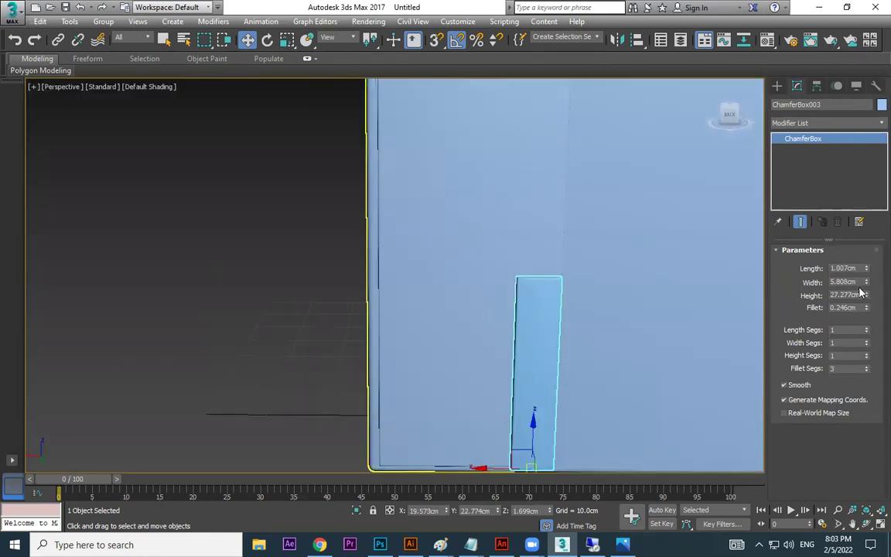
Resize the handle to 3.136 cm wide and 33.278 cm high, placing it just inside the door's inner lower corner.
{"action": "left_click_drag", "start_coordinate": [866, 283], "coordinate": [866, 325]}
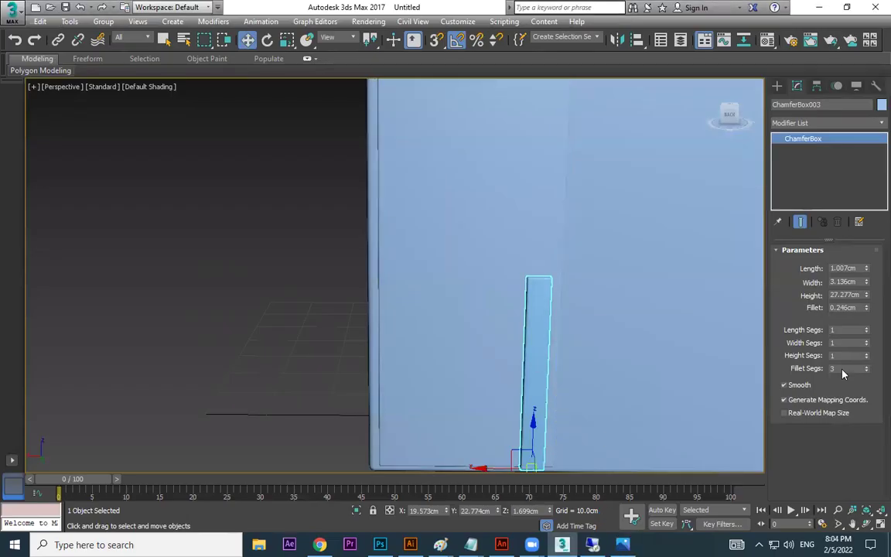
{"action": "left_click_drag", "start_coordinate": [868, 296], "coordinate": [867, 276]}
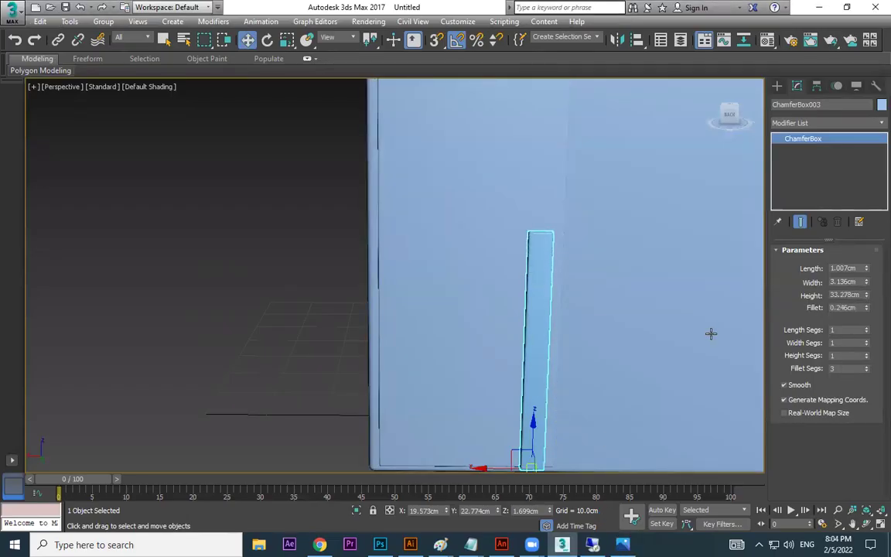
{"action": "middle_click_drag", "start_coordinate": [711, 335], "coordinate": [668, 263]}
{"action": "left_click_drag", "start_coordinate": [443, 396], "coordinate": [454, 396]}
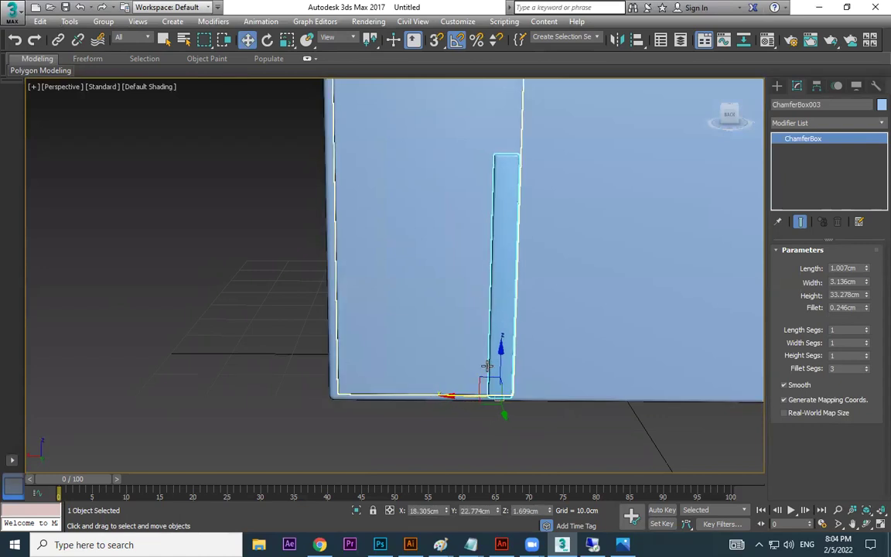
{"action": "left_click_drag", "start_coordinate": [502, 357], "coordinate": [501, 345]}
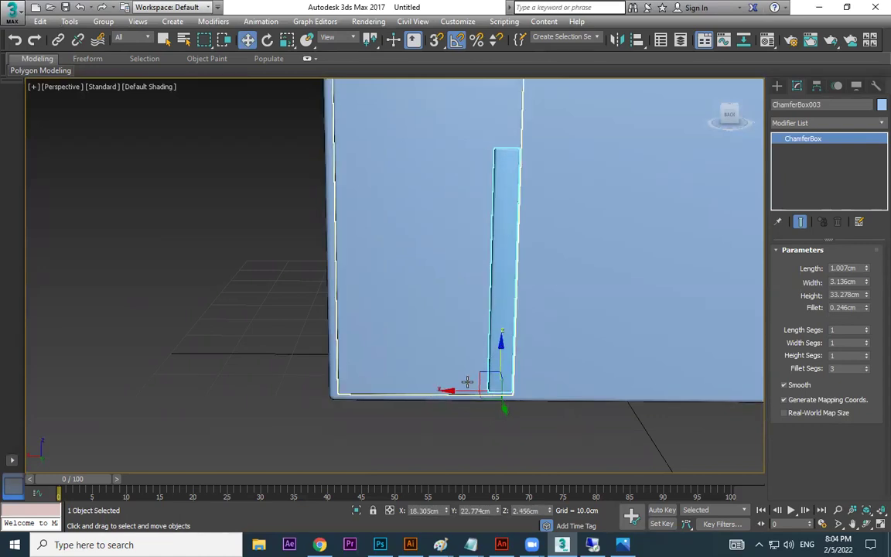
{"action": "left_click_drag", "start_coordinate": [450, 390], "coordinate": [455, 390]}
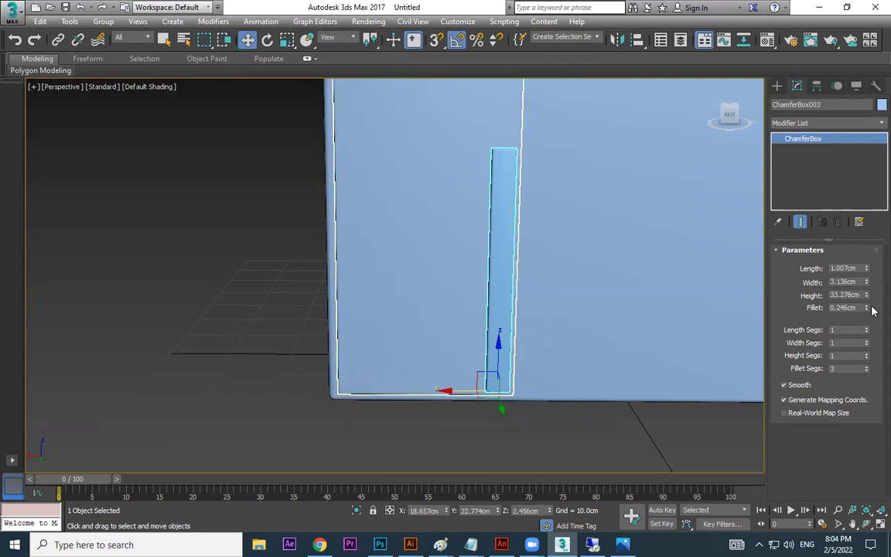
Narrow the handle to 1.976 cm beside the door's inner edge and adjust its fillet.
{"action": "left_click_drag", "start_coordinate": [868, 285], "coordinate": [868, 305]}
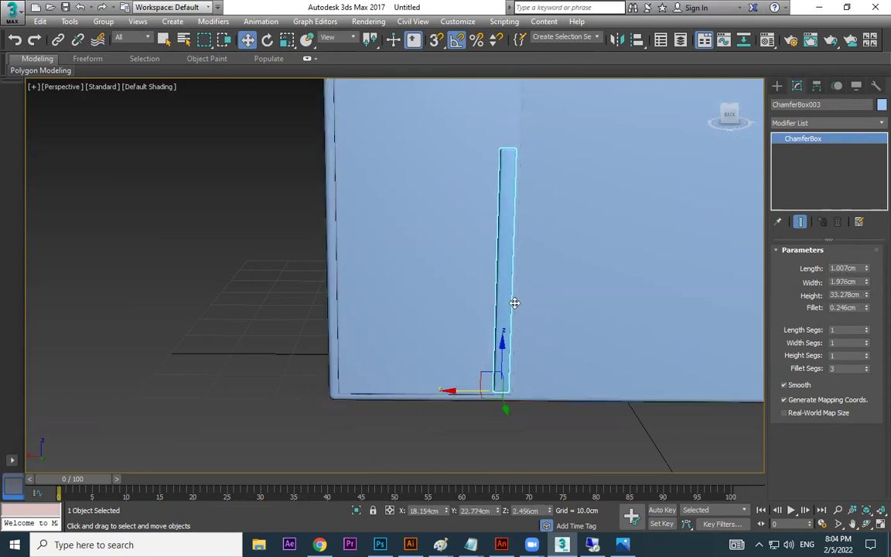
{"action": "scroll", "coordinate": [522, 272], "scroll_direction": "up", "scroll_amount": 4}
{"action": "middle_click_drag", "start_coordinate": [530, 339], "coordinate": [550, 364], "text": "alt"}
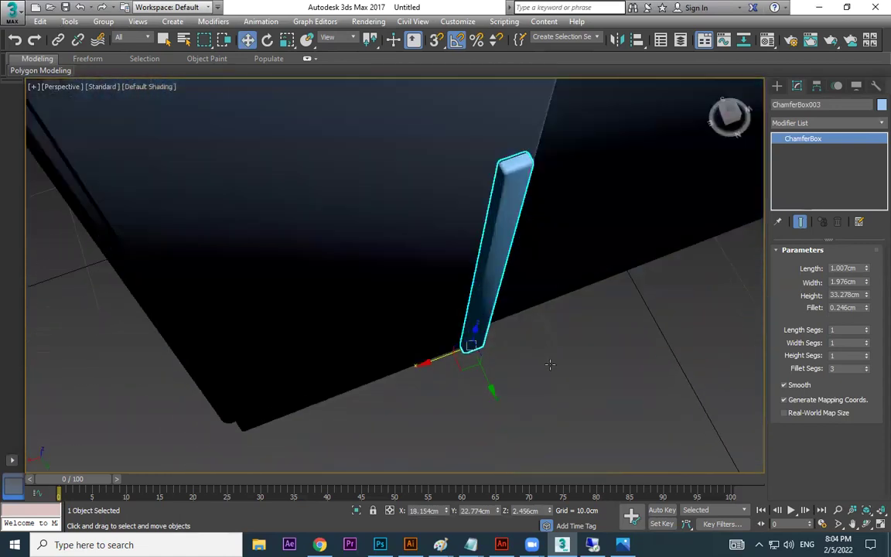
{"action": "left_click_drag", "start_coordinate": [869, 311], "coordinate": [868, 319]}
{"action": "mouse_move", "coordinate": [659, 349]}
{"action": "middle_mouse_down", "text": "alt"}
{"action": "mouse_move", "coordinate": [624, 345]}
{"action": "mouse_move", "coordinate": [650, 333]}
{"action": "middle_mouse_up", "text": "alt"}
{"action": "left_click_drag", "start_coordinate": [867, 283], "coordinate": [868, 290]}
{"action": "key", "text": "ctrl+z"}
Fine-tune the handle's position against the door's front face in the top view, then return to perspective.
{"action": "middle_click_drag", "start_coordinate": [561, 374], "coordinate": [522, 391], "text": "alt"}
{"action": "key", "text": "t"}
{"action": "scroll", "coordinate": [479, 271], "scroll_direction": "up", "scroll_amount": 5}
{"action": "mouse_move", "coordinate": [453, 239]}
{"action": "left_mouse_down"}
{"action": "mouse_move", "coordinate": [445, 254]}
{"action": "mouse_move", "coordinate": [447, 246]}
{"action": "left_mouse_up"}
{"action": "key", "text": "p"}
Select the door panel on the wardrobe front and clone it as a copy.
{"action": "mouse_move", "coordinate": [553, 310]}
{"action": "middle_mouse_down", "text": "alt"}
{"action": "mouse_move", "coordinate": [547, 261]}
{"action": "mouse_move", "coordinate": [533, 275]}
{"action": "mouse_move", "coordinate": [545, 402]}
{"action": "mouse_move", "coordinate": [513, 438]}
{"action": "mouse_move", "coordinate": [517, 479]}
{"action": "middle_mouse_up", "text": "alt"}
{"action": "left_click", "coordinate": [545, 402]}
{"action": "scroll", "coordinate": [513, 361], "scroll_direction": "down", "scroll_amount": 3}
{"action": "left_click", "coordinate": [453, 260]}
{"action": "scroll", "coordinate": [434, 434], "scroll_direction": "up", "scroll_amount": 3}
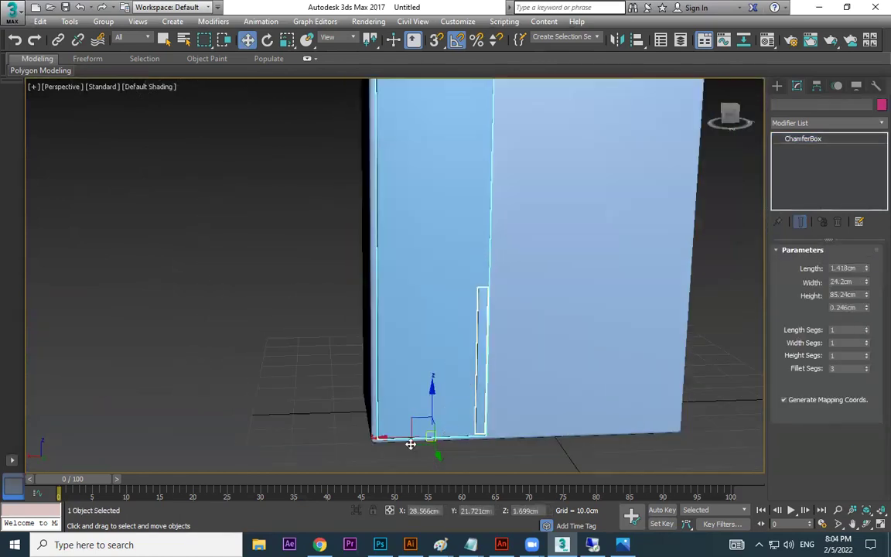
{"action": "left_click_drag", "start_coordinate": [492, 438], "coordinate": [495, 437], "text": "shift"}
{"action": "left_click", "coordinate": [495, 325]}
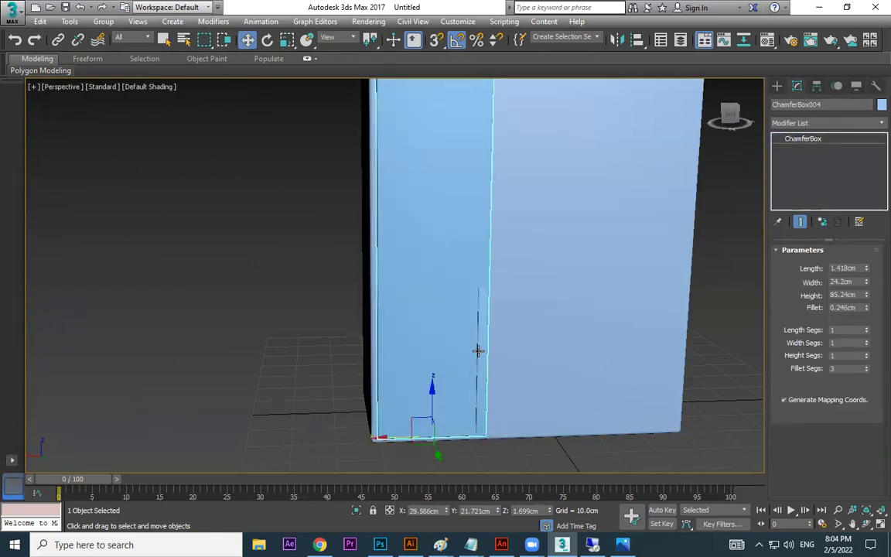
Mirror the first door and its handle across X as a copy and place the pair beside the original door.
{"action": "left_click", "coordinate": [479, 354]}
{"action": "left_click", "coordinate": [445, 319], "text": "ctrl"}
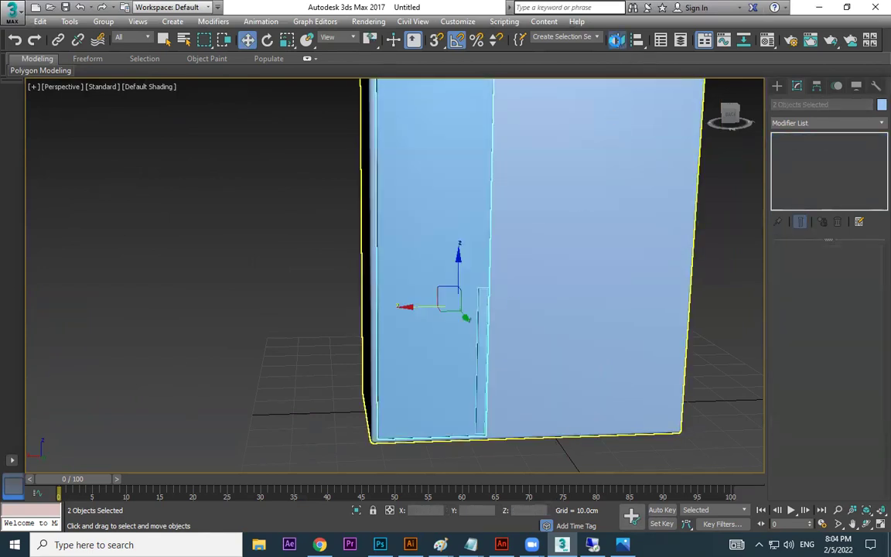
{"action": "left_click", "coordinate": [617, 40]}
{"action": "left_click_drag", "start_coordinate": [421, 159], "coordinate": [601, 134]}
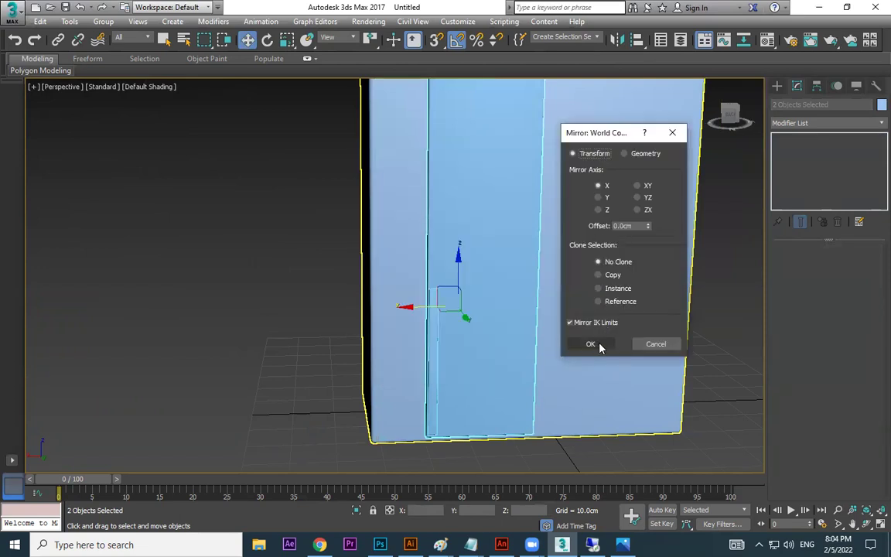
{"action": "left_click", "coordinate": [598, 276]}
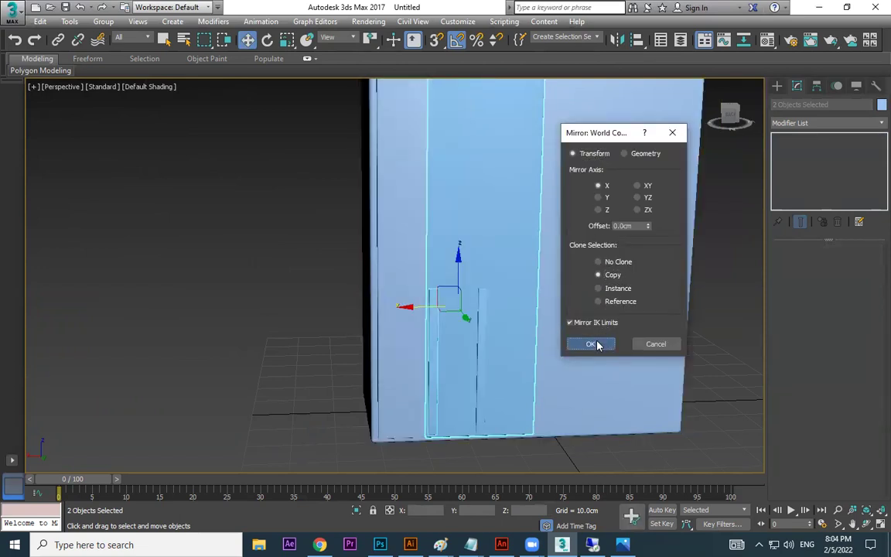
{"action": "left_click", "coordinate": [591, 343]}
{"action": "left_click_drag", "start_coordinate": [433, 310], "coordinate": [479, 308]}
{"action": "middle_click_drag", "start_coordinate": [503, 310], "coordinate": [570, 333], "text": "alt"}
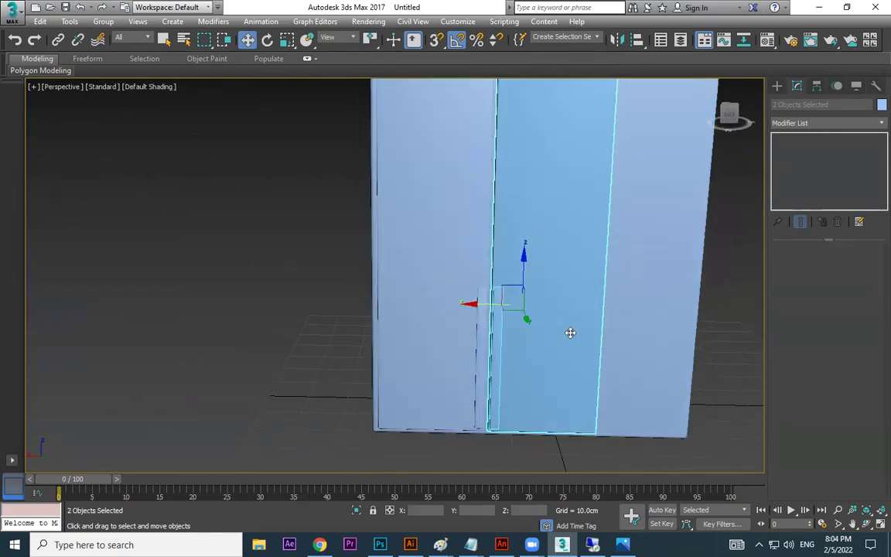
Clone the first door with its handle as a copy, placing it as the third door on the wardrobe front.
{"action": "left_click", "coordinate": [483, 335]}
{"action": "left_click", "coordinate": [444, 396], "text": "ctrl"}
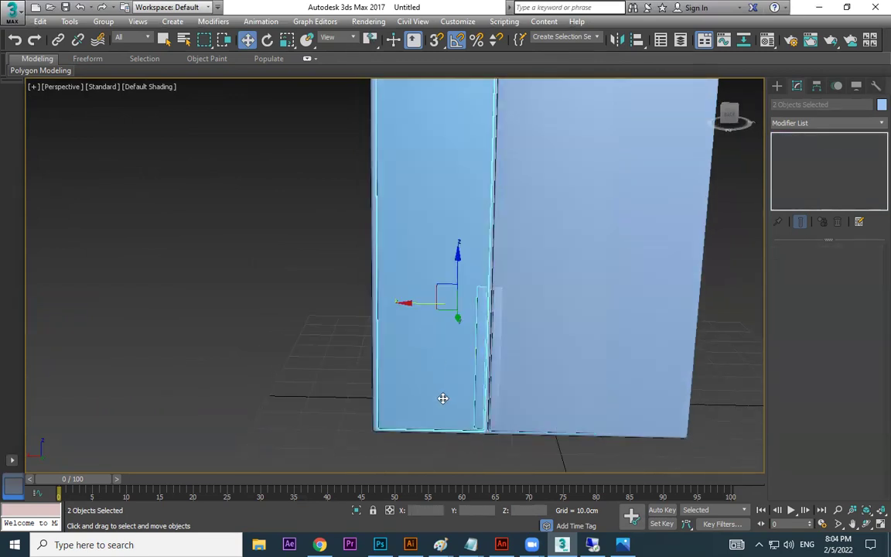
{"action": "mouse_move", "coordinate": [414, 301]}
{"action": "left_mouse_down"}
{"action": "mouse_move", "coordinate": [662, 308]}
{"action": "mouse_move", "coordinate": [644, 310]}
{"action": "left_mouse_up"}
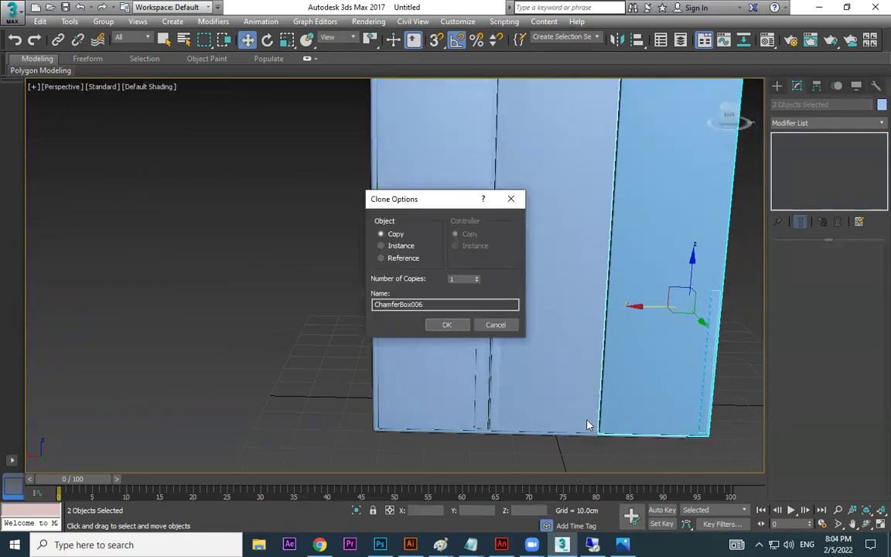
{"action": "left_click", "coordinate": [466, 330]}
{"action": "left_click", "coordinate": [509, 447]}
Try widening the wardrobe body to 93.363 cm through its width parameter, and undo the change.
{"action": "middle_click_drag", "start_coordinate": [711, 254], "coordinate": [534, 311], "text": "alt"}
{"action": "left_click", "coordinate": [525, 190]}
{"action": "middle_click_drag", "start_coordinate": [525, 189], "coordinate": [579, 269], "text": "alt"}
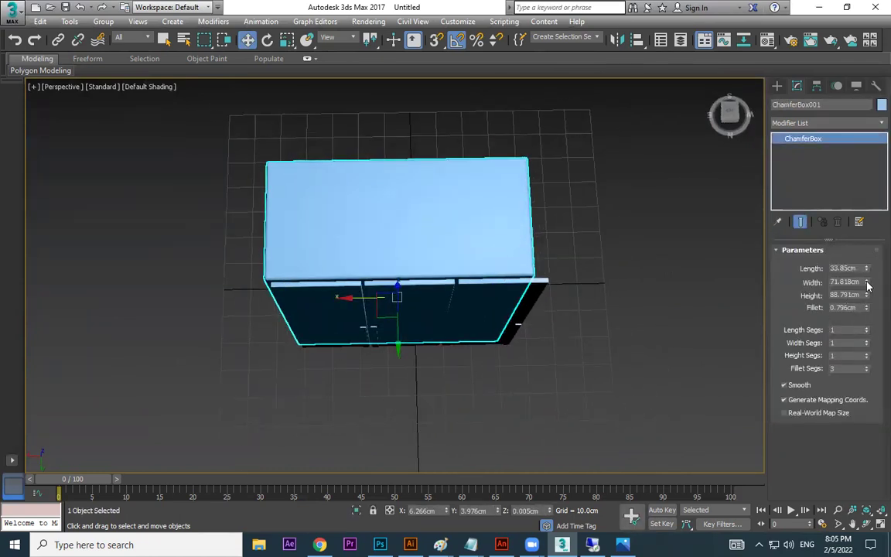
{"action": "mouse_move", "coordinate": [868, 269]}
{"action": "left_mouse_down"}
{"action": "mouse_move", "coordinate": [868, 251]}
{"action": "mouse_move", "coordinate": [868, 267]}
{"action": "left_mouse_up"}
{"action": "key", "text": "ctrl+z"}
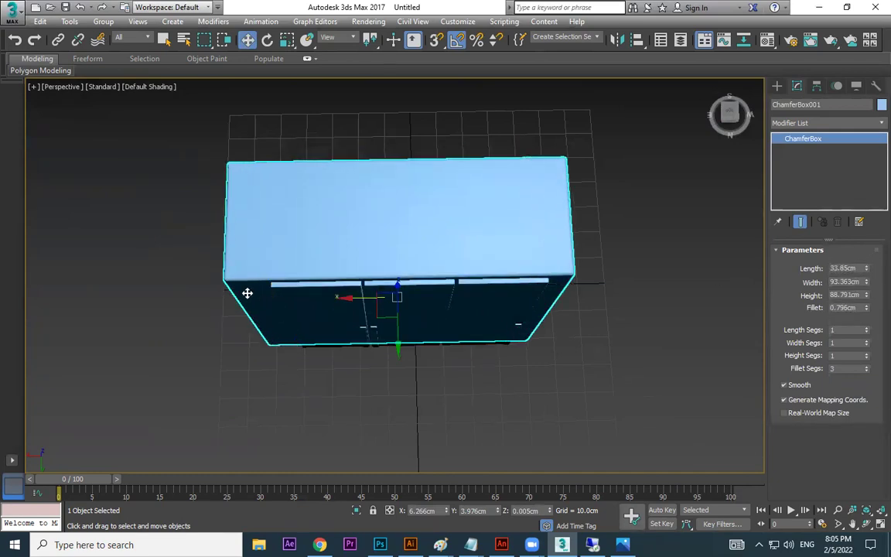
{"action": "key", "text": "ctrl+z"}
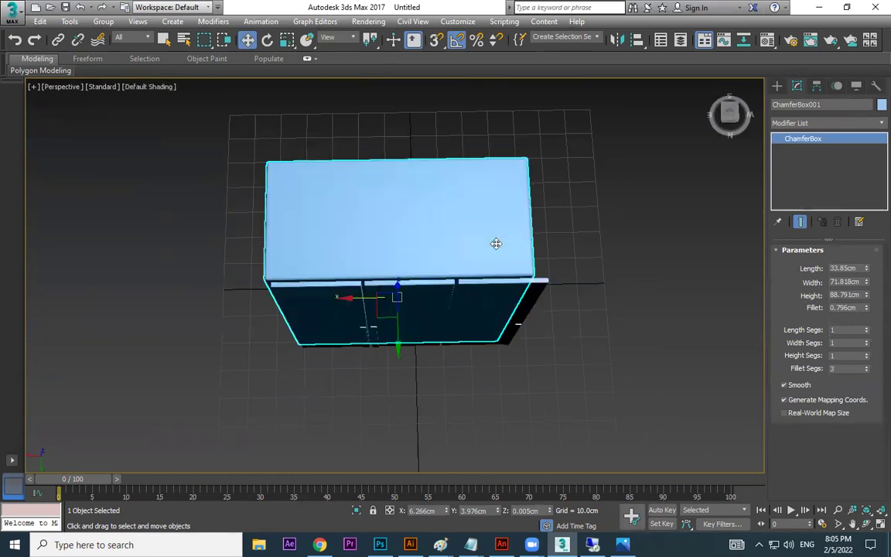
Show edged faces and convert the wardrobe body to an Editable Poly.
{"action": "key", "text": "F4"}
{"action": "right_click", "coordinate": [497, 216]}
{"action": "mouse_move", "coordinate": [564, 348]}
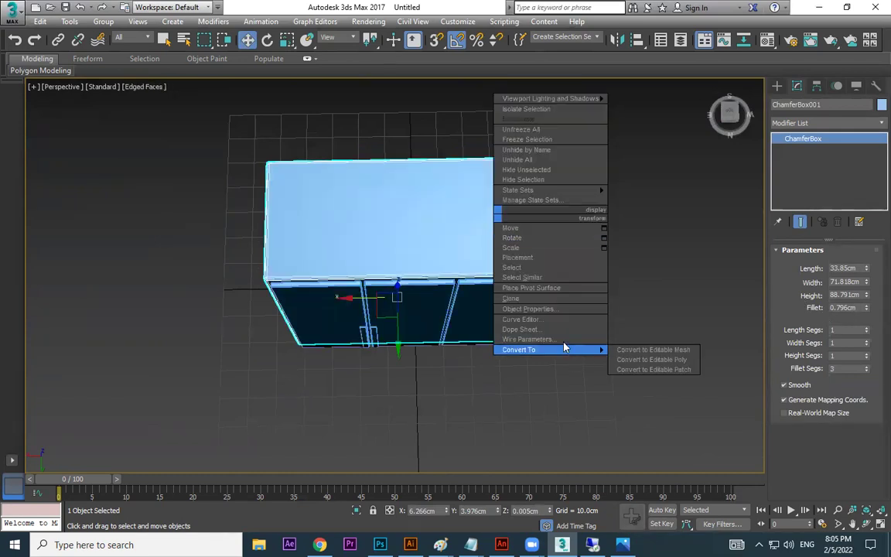
{"action": "left_click", "coordinate": [661, 360]}
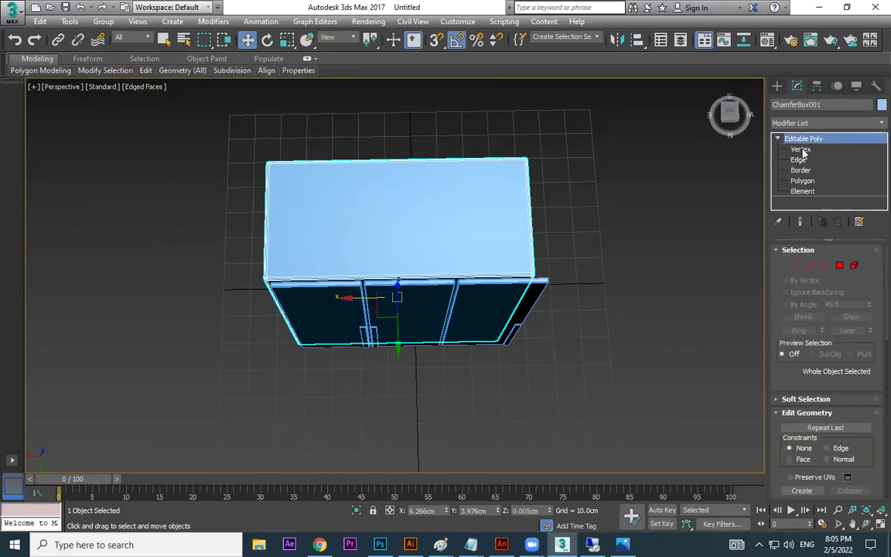
In the top view, move the body's end vertices under the third door outward until the body covers the door's outer edge.
{"action": "left_click", "coordinate": [803, 149]}
{"action": "key", "text": "f"}
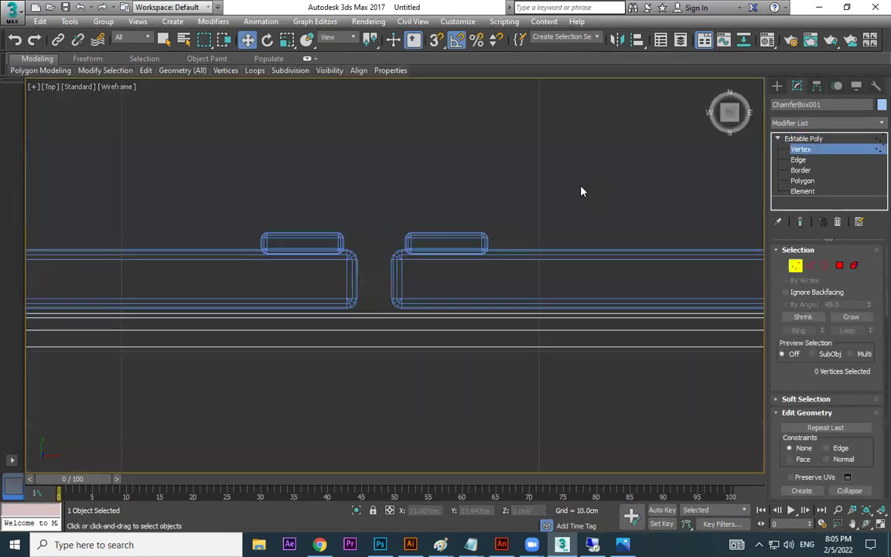
{"action": "key", "text": "t"}
{"action": "scroll", "coordinate": [526, 263], "scroll_direction": "up", "scroll_amount": 3}
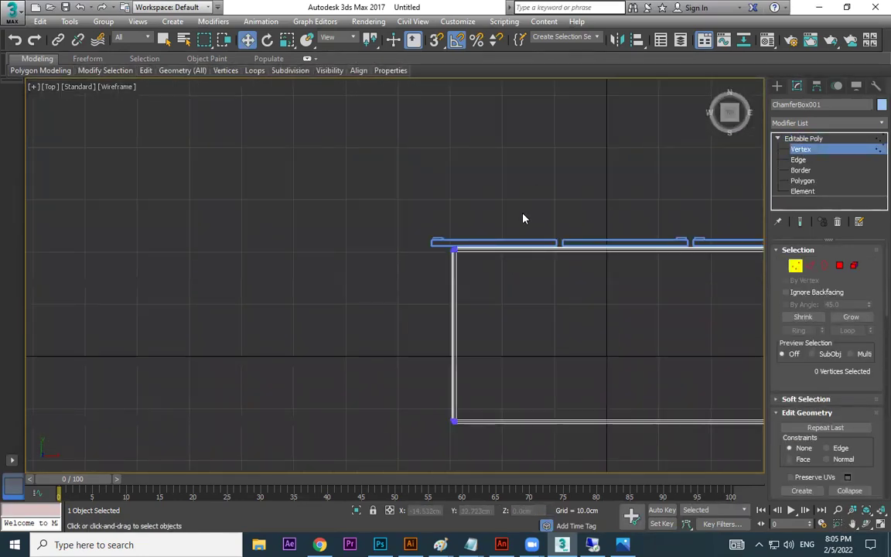
{"action": "left_click_drag", "start_coordinate": [411, 466], "coordinate": [410, 464]}
{"action": "left_click_drag", "start_coordinate": [498, 335], "coordinate": [468, 334]}
{"action": "middle_click_drag", "start_coordinate": [550, 302], "coordinate": [329, 363]}
{"action": "scroll", "coordinate": [623, 325], "scroll_direction": "up", "scroll_amount": 2}
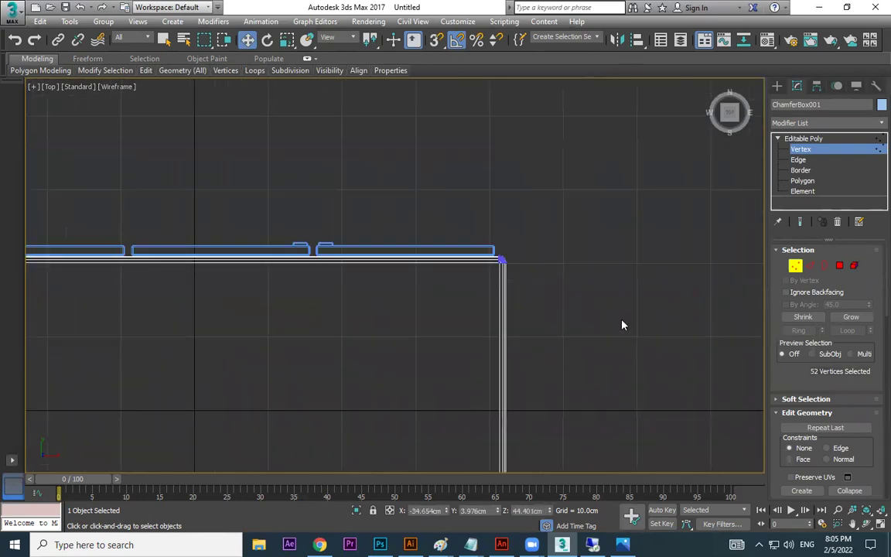
{"action": "key", "text": "p"}
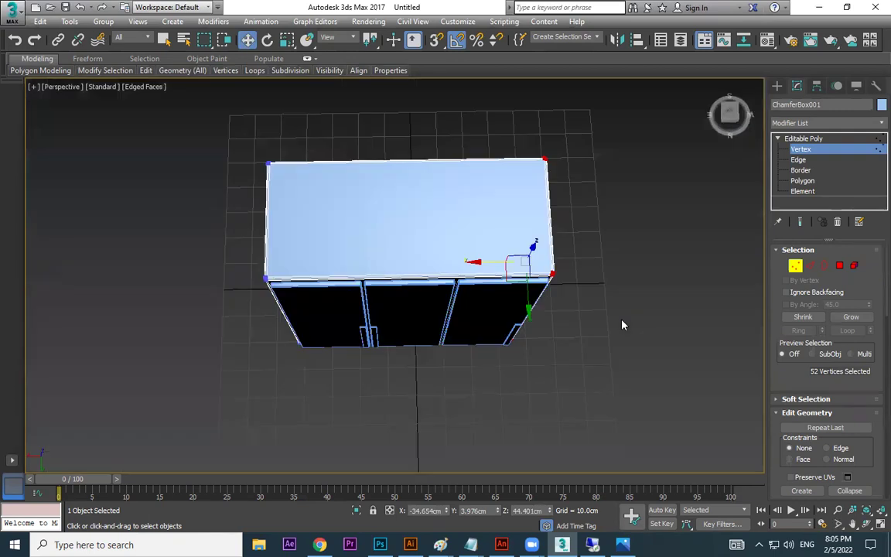
{"action": "middle_click_drag", "start_coordinate": [623, 325], "coordinate": [642, 259], "text": "alt"}
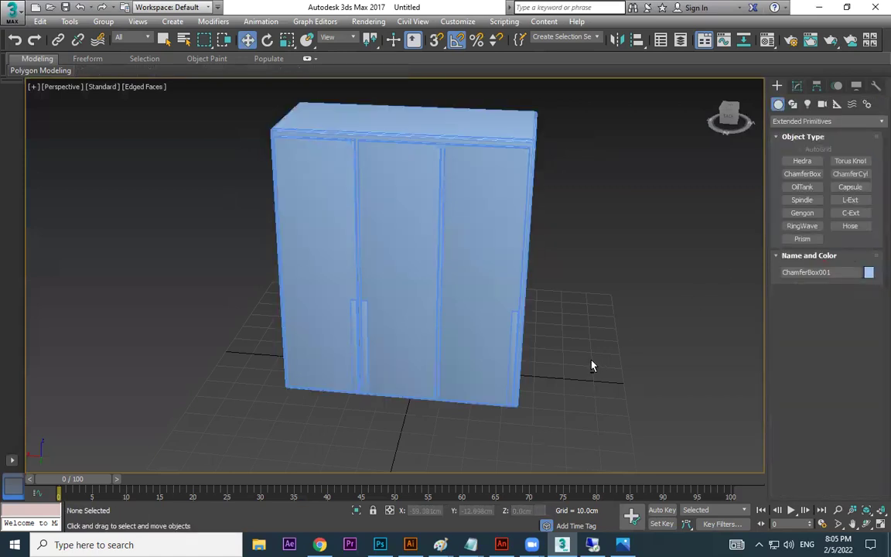
Move the third door's handle from its outer edge to the inner edge beside the middle door.
{"action": "left_click", "coordinate": [522, 342]}
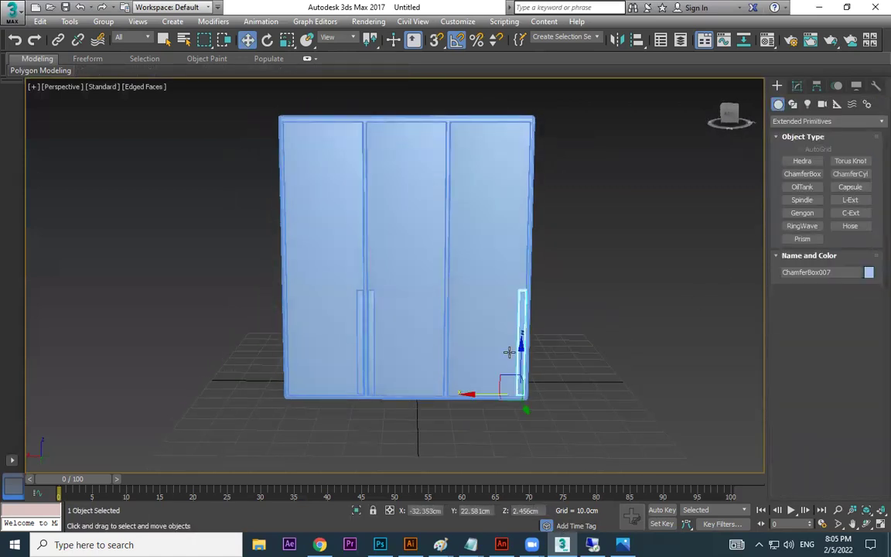
{"action": "left_click_drag", "start_coordinate": [470, 396], "coordinate": [406, 393]}
{"action": "left_click", "coordinate": [619, 351]}
Hide the edged faces and recolour all wardrobe objects light pink.
{"action": "key", "text": "F4"}
{"action": "key", "text": "ctrl+a"}
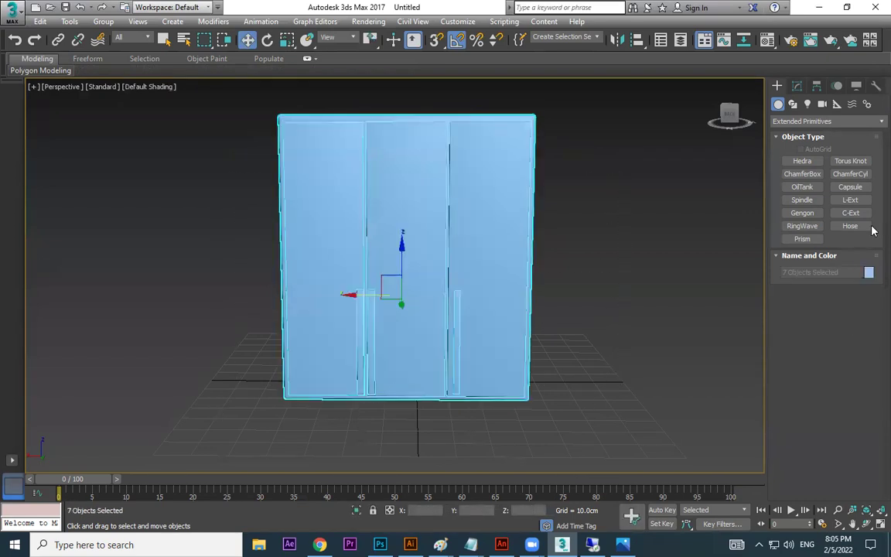
{"action": "left_click", "coordinate": [869, 273]}
{"action": "left_click", "coordinate": [506, 261]}
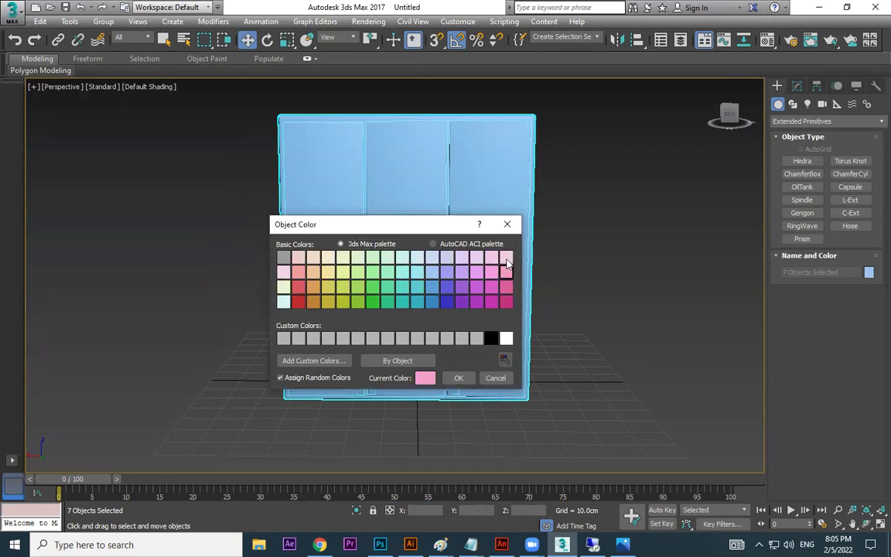
{"action": "left_click", "coordinate": [458, 378]}
{"action": "left_click", "coordinate": [623, 376]}
Nudge the third door's handle closer to the door's inner edge and check it against the reference photo.
{"action": "scroll", "coordinate": [471, 355], "scroll_direction": "up", "scroll_amount": 5}
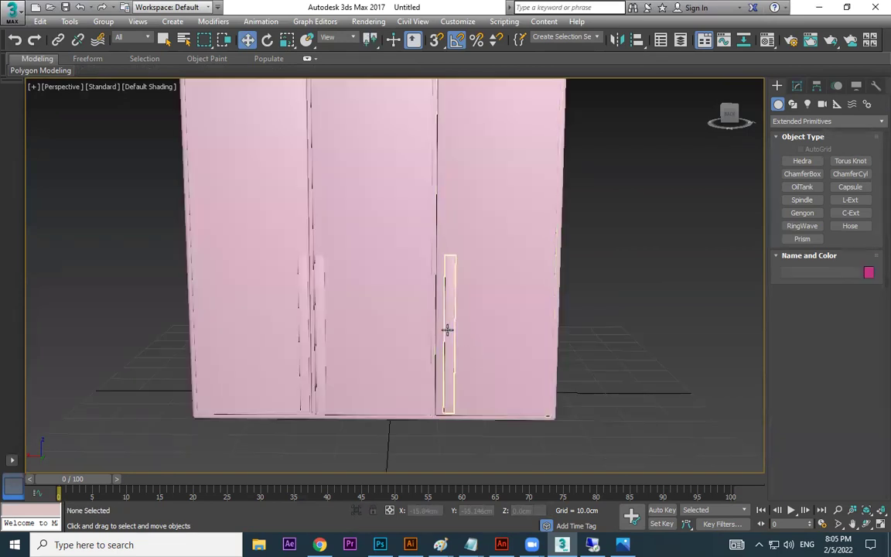
{"action": "left_click", "coordinate": [448, 331]}
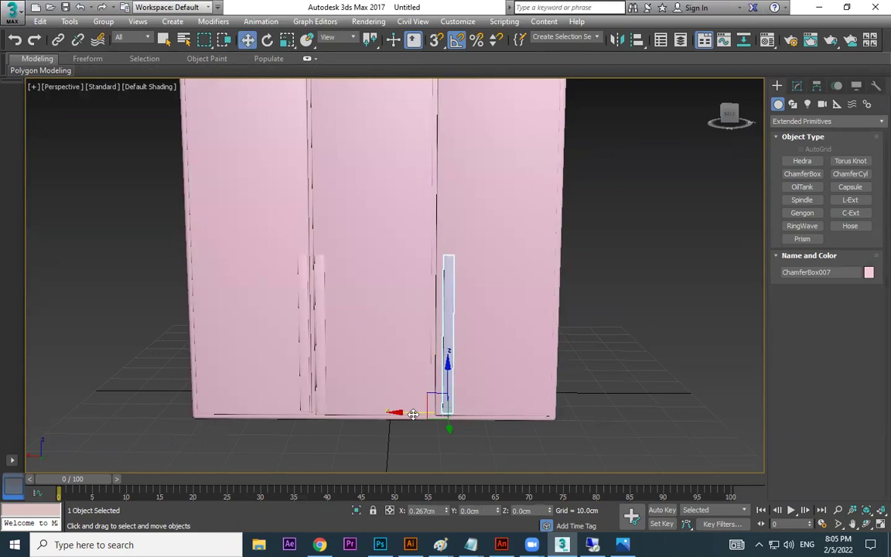
{"action": "left_click", "coordinate": [619, 395]}
{"action": "left_click", "coordinate": [623, 545]}
{"action": "left_click", "coordinate": [623, 545]}
Select the wardrobe body and the three doors, leaving out the handles, and set their object colour to white.
{"action": "left_click_drag", "start_coordinate": [139, 216], "coordinate": [140, 217]}
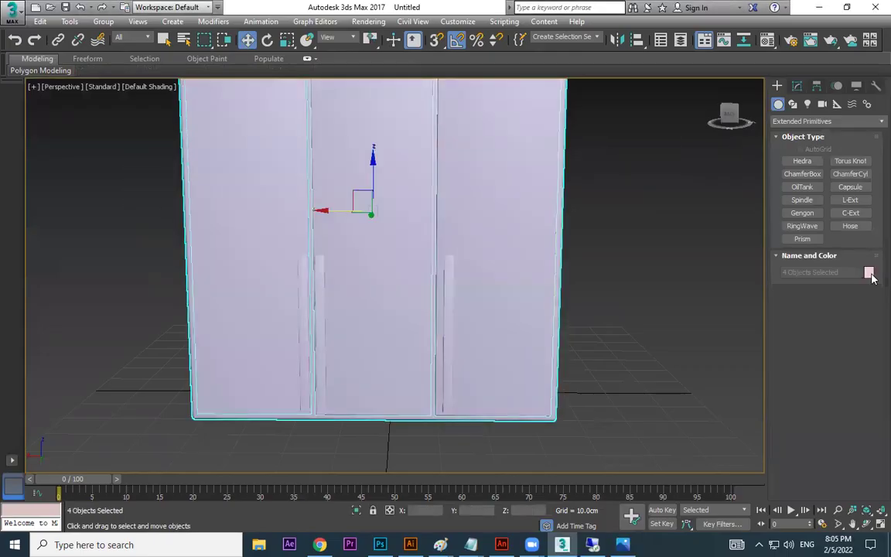
{"action": "left_click", "coordinate": [869, 272]}
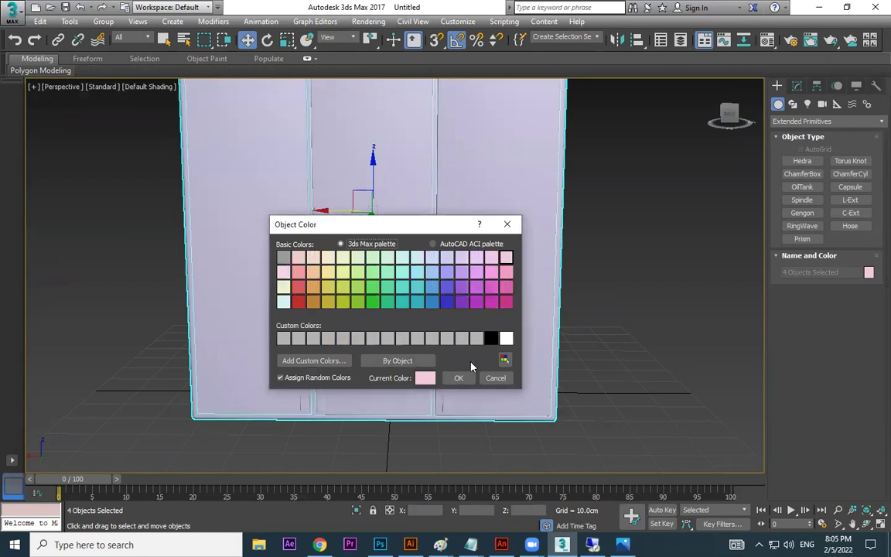
{"action": "left_click", "coordinate": [506, 339]}
{"action": "left_click", "coordinate": [472, 377]}
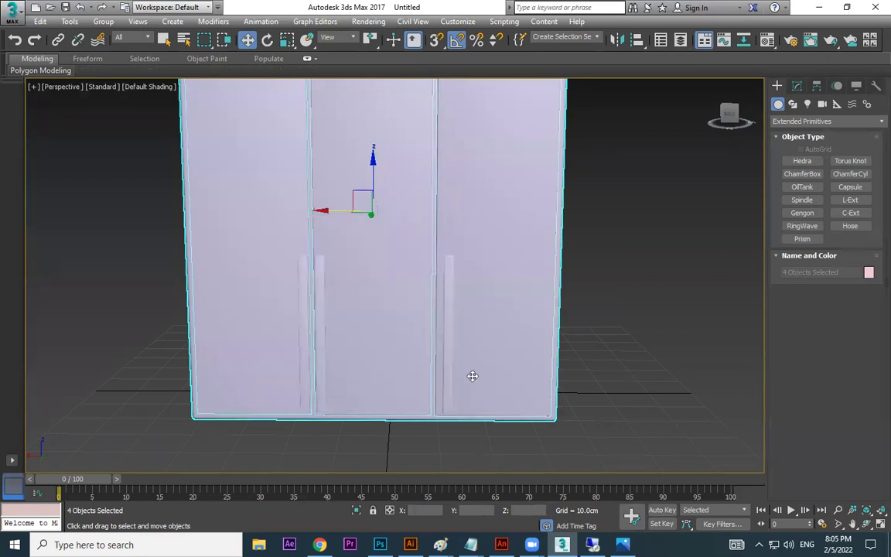
{"action": "left_click", "coordinate": [869, 272]}
{"action": "left_click", "coordinate": [506, 338]}
{"action": "left_click", "coordinate": [457, 376]}
{"action": "left_click", "coordinate": [633, 385]}
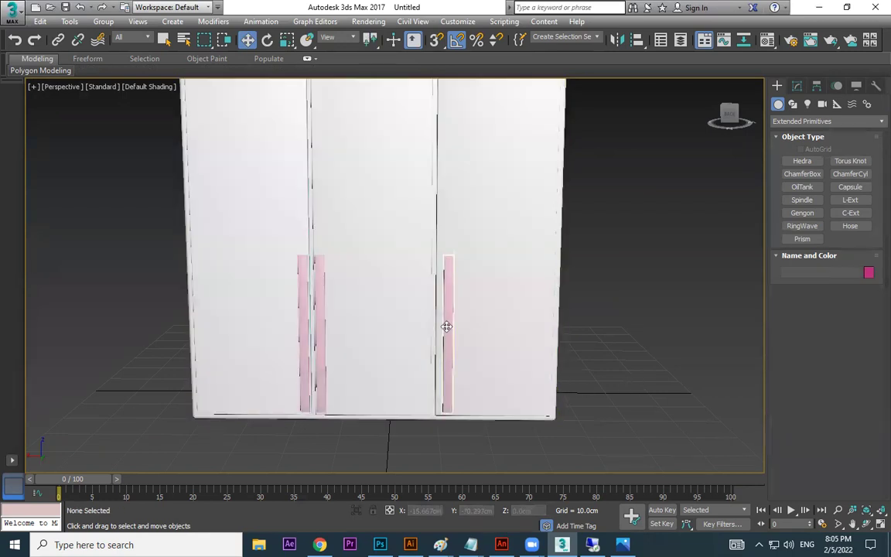
Shift the third door's handle slightly toward the middle door, to about X -11.53 cm, and recheck the reference photo.
{"action": "left_click", "coordinate": [446, 325]}
{"action": "left_click_drag", "start_coordinate": [409, 411], "coordinate": [406, 412]}
{"action": "left_click", "coordinate": [623, 544]}
{"action": "left_click", "coordinate": [623, 545]}
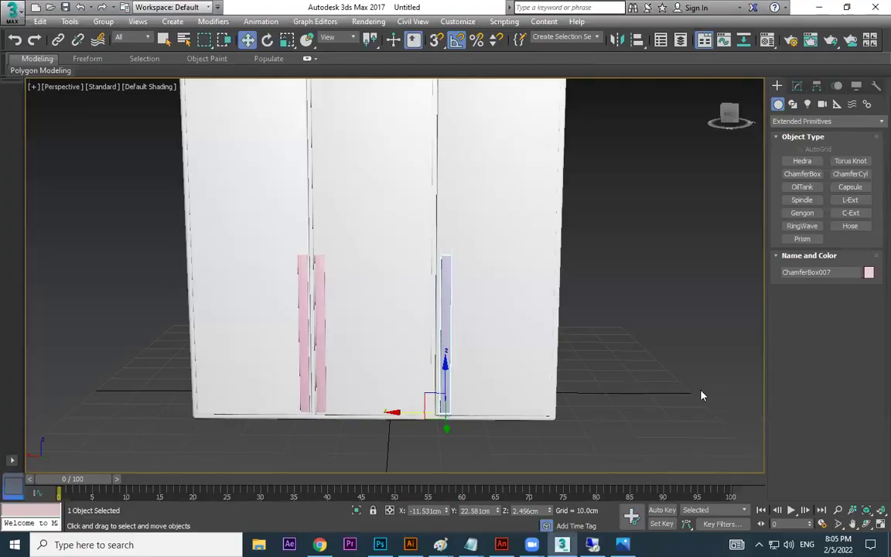
{"action": "left_click", "coordinate": [700, 394]}
Compare the wardrobe's proportions, top and front edges with the wardrobe in the kids' room reference photo.
{"action": "scroll", "coordinate": [532, 358], "scroll_direction": "down", "scroll_amount": 3}
{"action": "scroll", "coordinate": [565, 375], "scroll_direction": "down", "scroll_amount": 5}
{"action": "mouse_move", "coordinate": [564, 374]}
{"action": "middle_mouse_down", "text": "alt"}
{"action": "mouse_move", "coordinate": [592, 379]}
{"action": "mouse_move", "coordinate": [577, 374]}
{"action": "middle_mouse_up", "text": "alt"}
{"action": "left_click", "coordinate": [623, 545]}
{"action": "left_click", "coordinate": [623, 545]}
{"action": "middle_click_drag", "start_coordinate": [619, 372], "coordinate": [594, 353], "text": "alt"}
{"action": "left_click", "coordinate": [622, 544]}
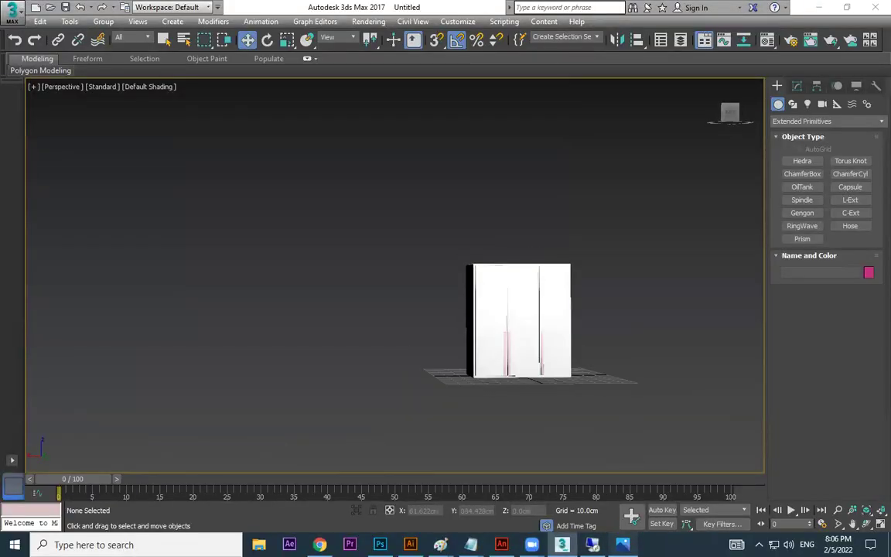
{"action": "key", "text": "alt+Tab"}
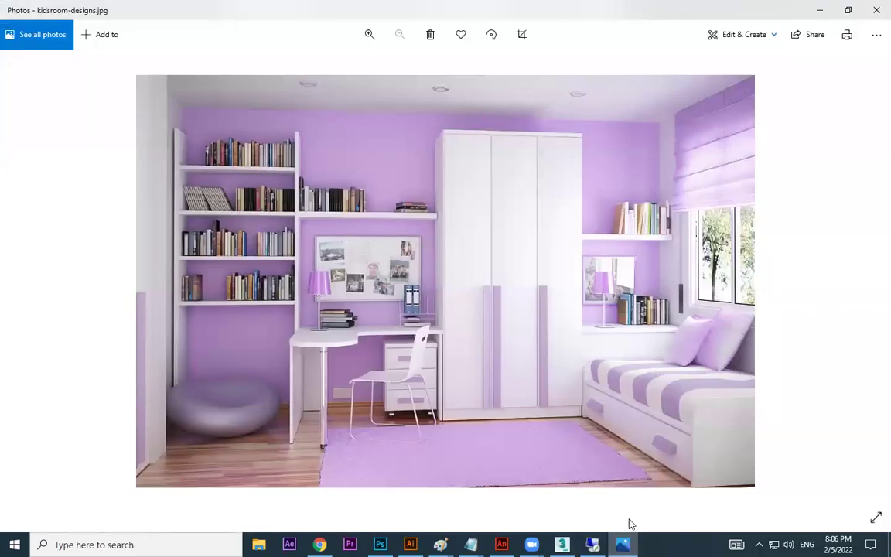
{"action": "key", "text": "alt+Tab"}
{"action": "scroll", "coordinate": [578, 265], "scroll_direction": "up", "scroll_amount": 5}
{"action": "middle_click_drag", "start_coordinate": [509, 286], "coordinate": [459, 291], "text": "alt"}
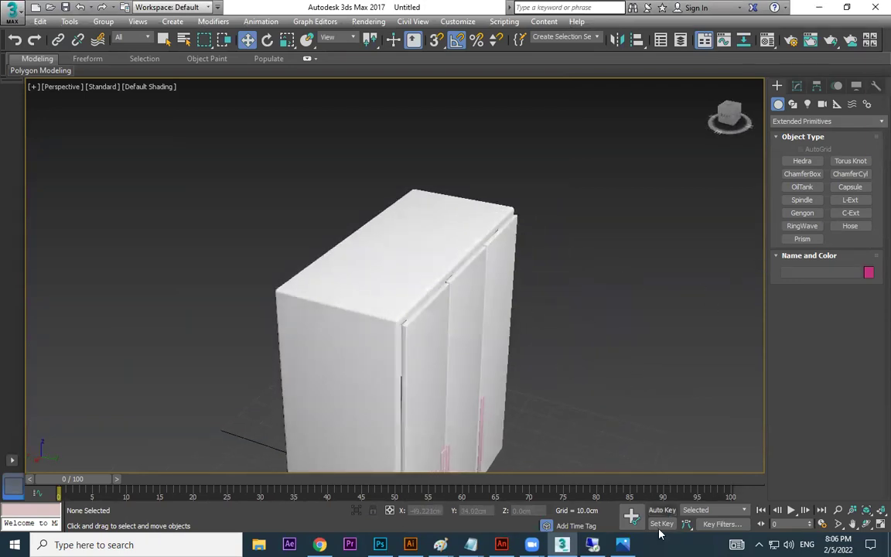
{"action": "key", "text": "alt+Tab"}
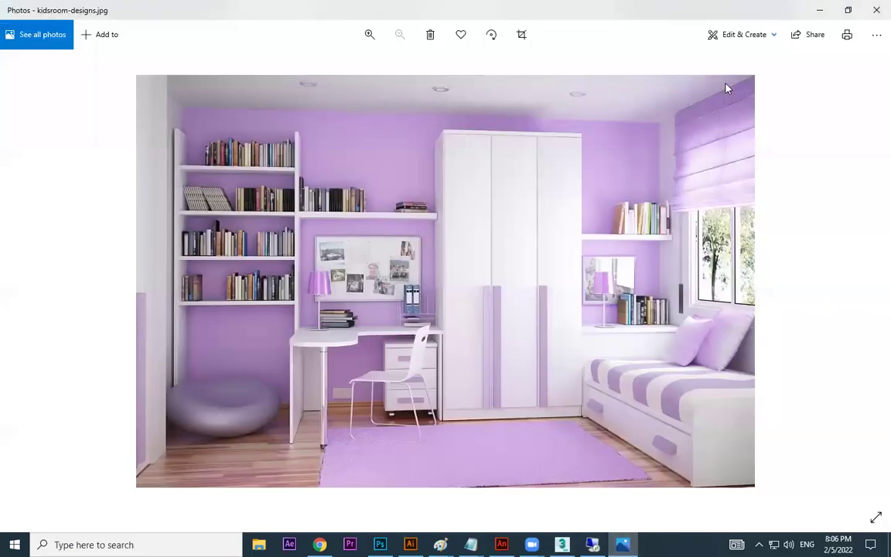
{"action": "left_click", "coordinate": [819, 10]}
{"action": "middle_click_drag", "start_coordinate": [479, 237], "coordinate": [465, 278], "text": "alt"}
{"action": "left_click", "coordinate": [465, 279]}
{"action": "scroll", "coordinate": [465, 279], "scroll_direction": "up", "scroll_amount": 4}
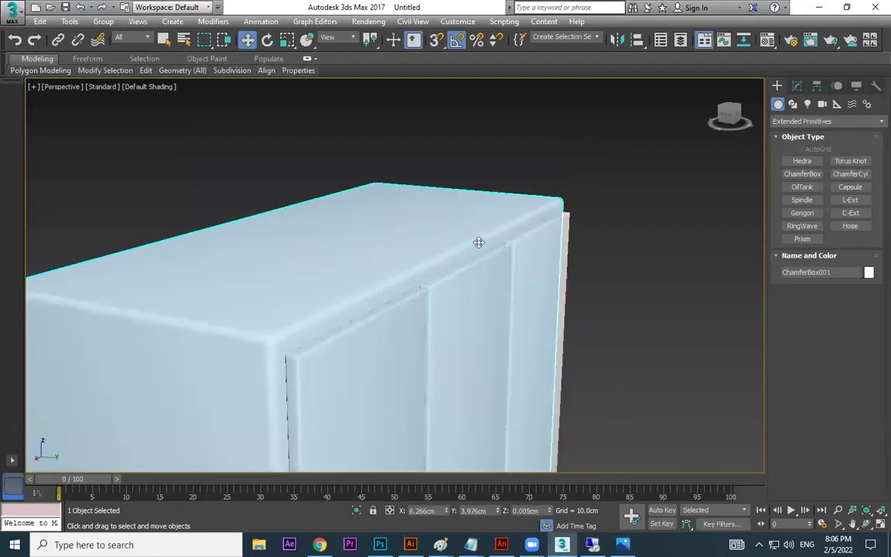
{"action": "left_click", "coordinate": [797, 85]}
{"action": "left_click", "coordinate": [805, 181]}
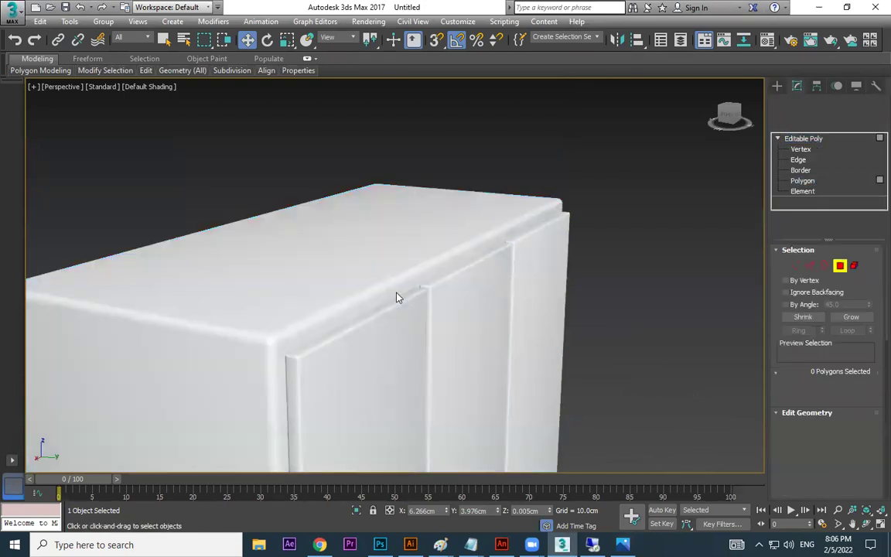
{"action": "left_click", "coordinate": [394, 298]}
{"action": "middle_click_drag", "start_coordinate": [409, 297], "coordinate": [442, 288], "text": "alt"}
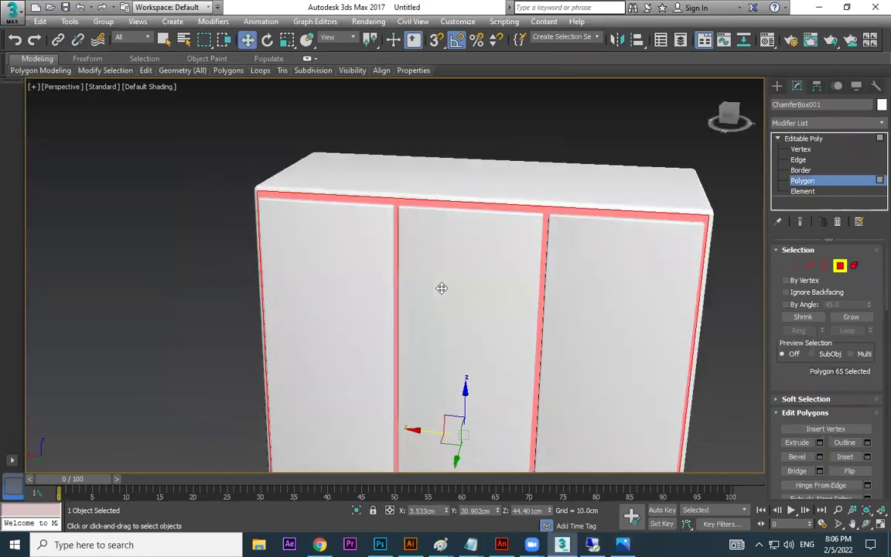
{"action": "left_click", "coordinate": [808, 446]}
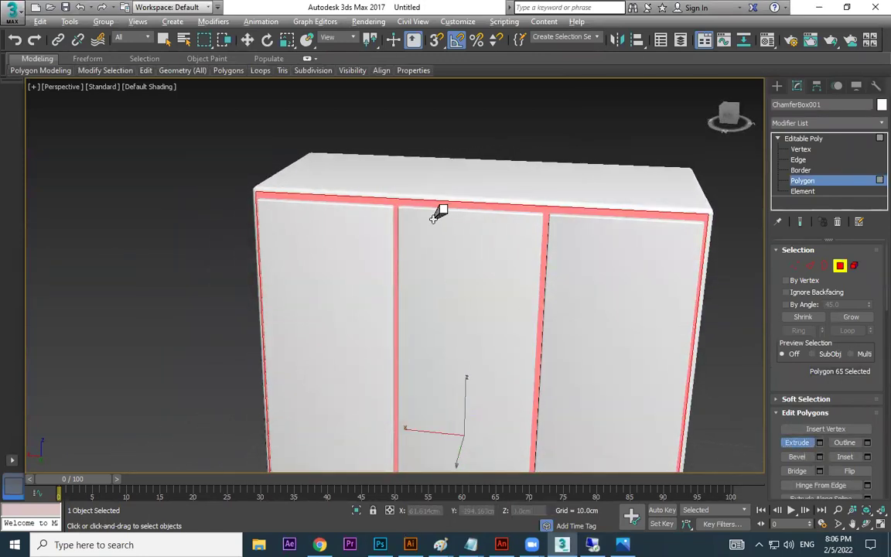
{"action": "middle_click_drag", "start_coordinate": [434, 217], "coordinate": [497, 243], "text": "alt"}
{"action": "scroll", "coordinate": [490, 247], "scroll_direction": "up", "scroll_amount": 3}
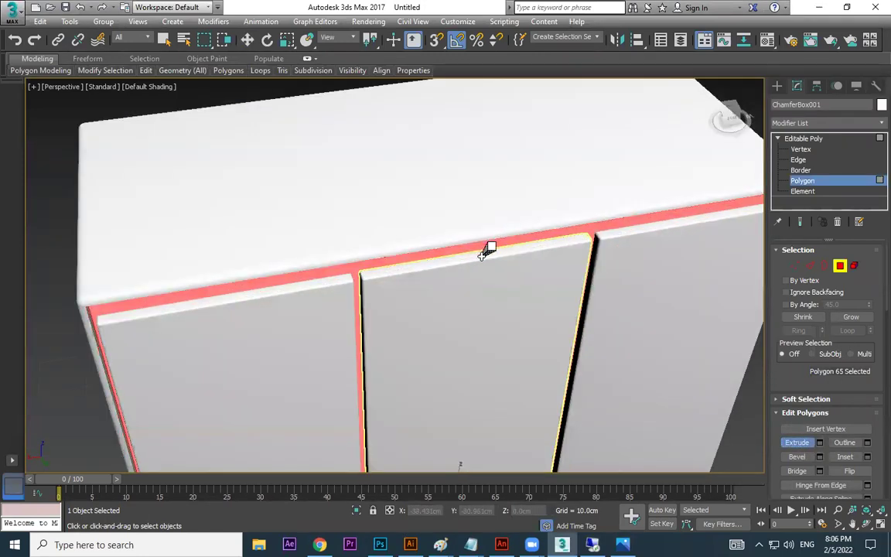
{"action": "key", "text": "r"}
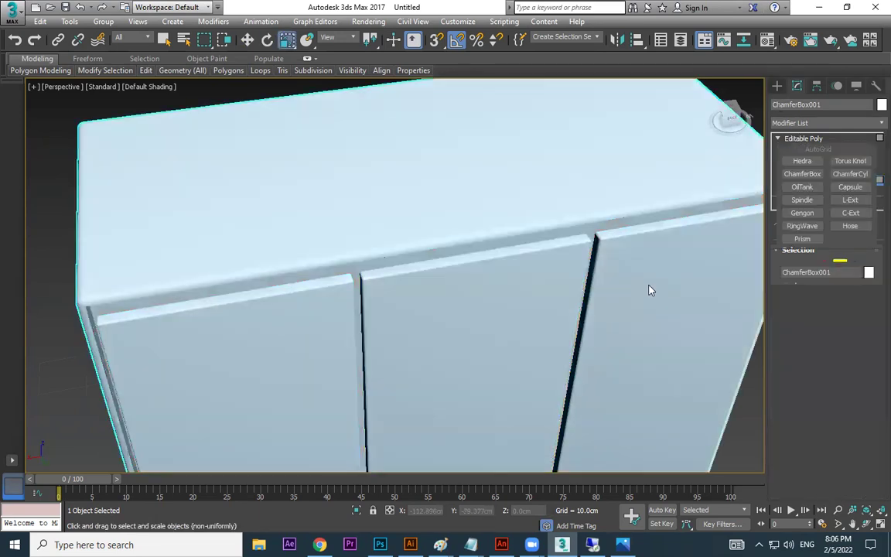
Select the three doors together with their three handles and move them slightly back toward the wardrobe body.
{"action": "left_click", "coordinate": [648, 290]}
{"action": "left_click", "coordinate": [459, 332], "text": "ctrl"}
{"action": "left_click", "coordinate": [327, 347], "text": "ctrl"}
{"action": "key", "text": "z"}
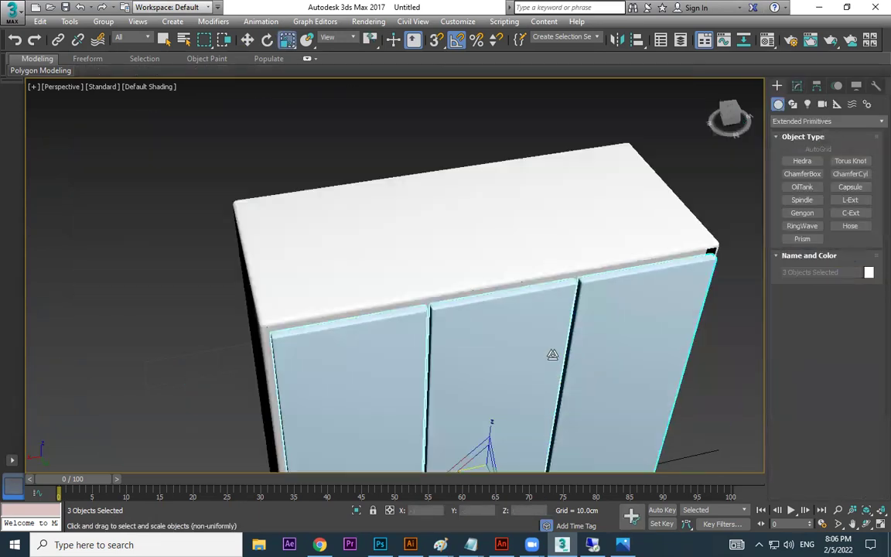
{"action": "left_click", "coordinate": [282, 357], "text": "ctrl"}
{"action": "left_click", "coordinate": [303, 355], "text": "ctrl"}
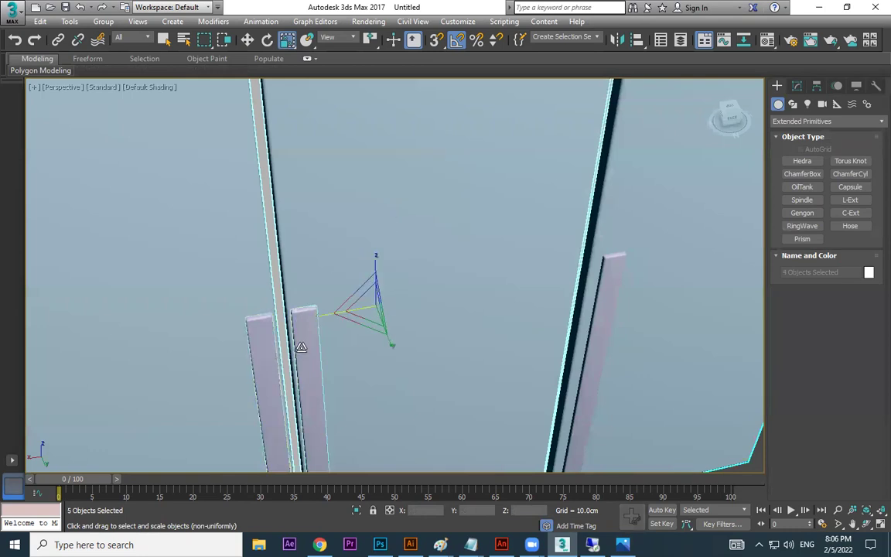
{"action": "left_click", "coordinate": [612, 286], "text": "ctrl"}
{"action": "scroll", "coordinate": [579, 313], "scroll_direction": "down", "scroll_amount": 5}
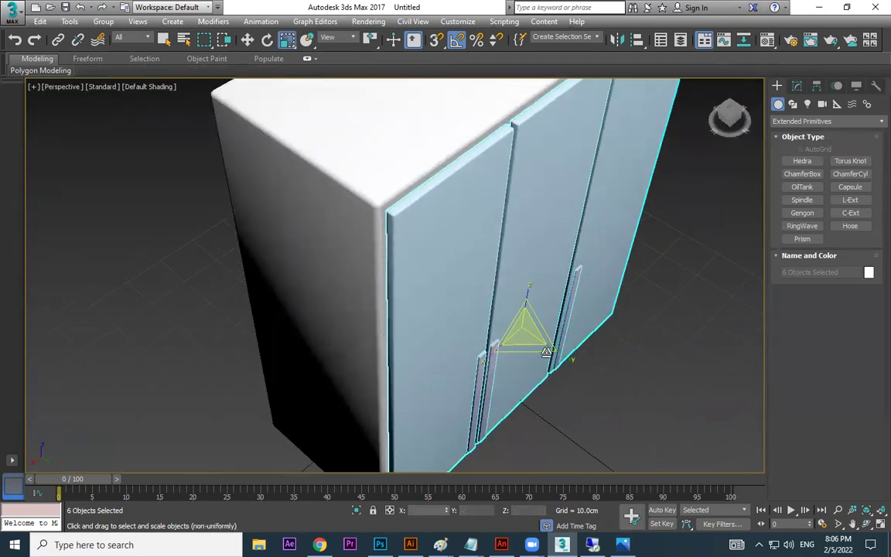
{"action": "key", "text": "w"}
{"action": "left_click_drag", "start_coordinate": [562, 354], "coordinate": [553, 352]}
{"action": "middle_click_drag", "start_coordinate": [594, 318], "coordinate": [567, 283], "text": "alt"}
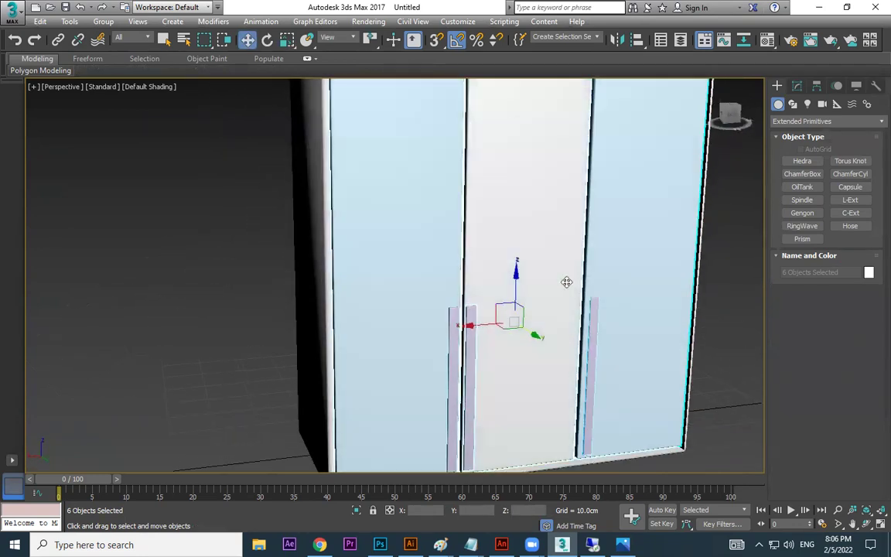
{"action": "scroll", "coordinate": [567, 284], "scroll_direction": "down", "scroll_amount": 3}
{"action": "middle_click_drag", "start_coordinate": [578, 318], "coordinate": [549, 366]}
{"action": "left_click", "coordinate": [665, 223]}
Select the top vertices of the wardrobe body and lower them slightly, to about Z 88.05 cm.
{"action": "scroll", "coordinate": [664, 221], "scroll_direction": "up", "scroll_amount": 3}
{"action": "middle_click_drag", "start_coordinate": [665, 221], "coordinate": [634, 196], "text": "alt"}
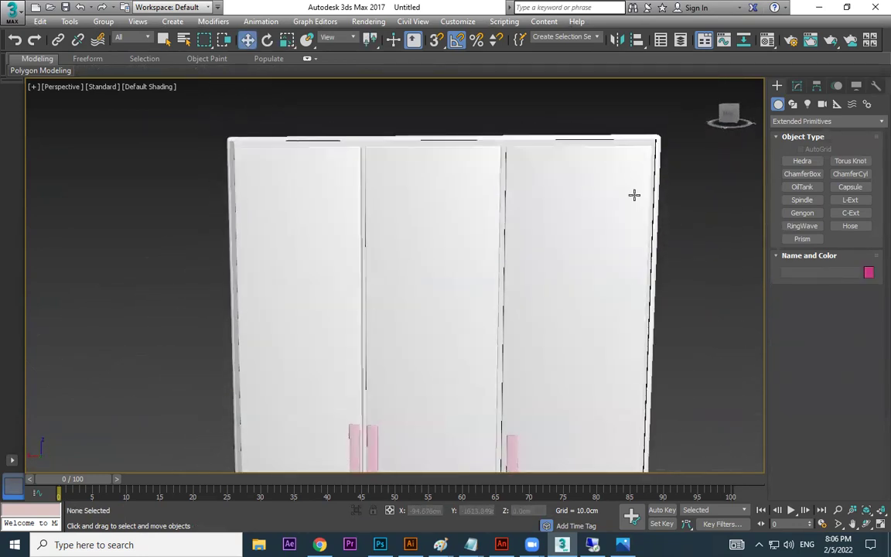
{"action": "left_click", "coordinate": [507, 142]}
{"action": "scroll", "coordinate": [615, 276], "scroll_direction": "down", "scroll_amount": 4}
{"action": "middle_click_drag", "start_coordinate": [615, 276], "coordinate": [669, 306]}
{"action": "left_click", "coordinate": [798, 86]}
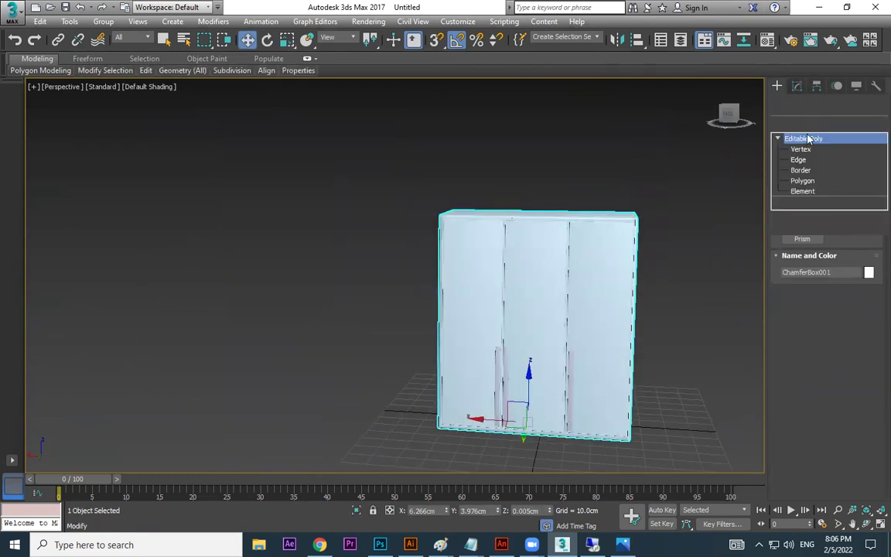
{"action": "left_click", "coordinate": [802, 149]}
{"action": "scroll", "coordinate": [660, 193], "scroll_direction": "up", "scroll_amount": 2}
{"action": "left_click_drag", "start_coordinate": [668, 171], "coordinate": [336, 271]}
{"action": "scroll", "coordinate": [508, 204], "scroll_direction": "up", "scroll_amount": 4}
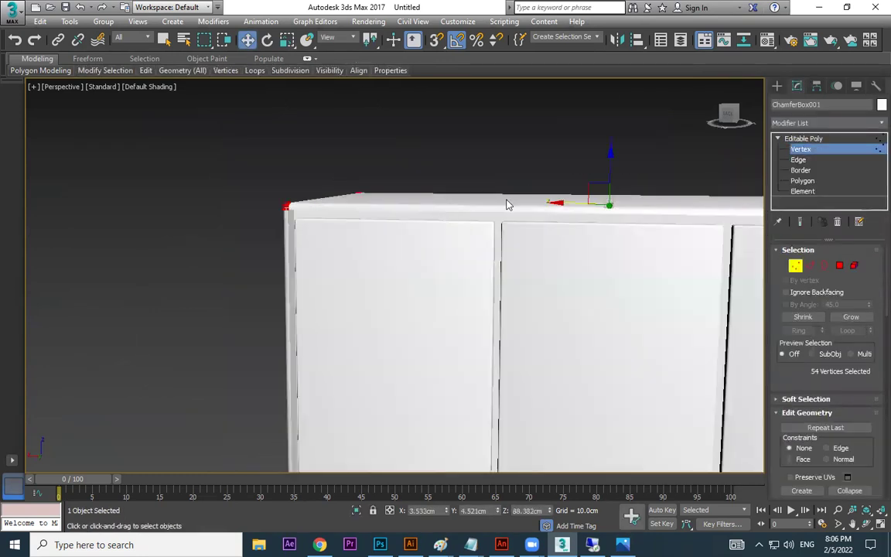
{"action": "left_click_drag", "start_coordinate": [609, 161], "coordinate": [610, 159]}
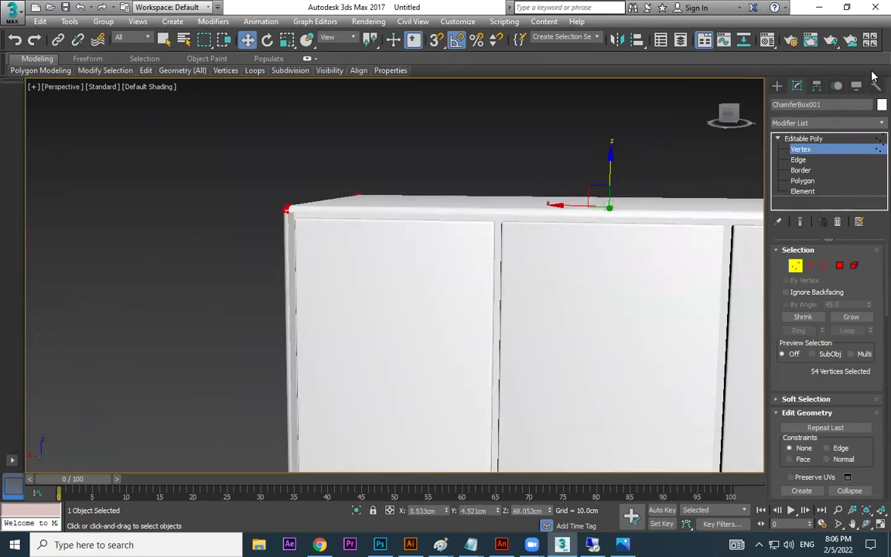
{"action": "key", "text": "1"}
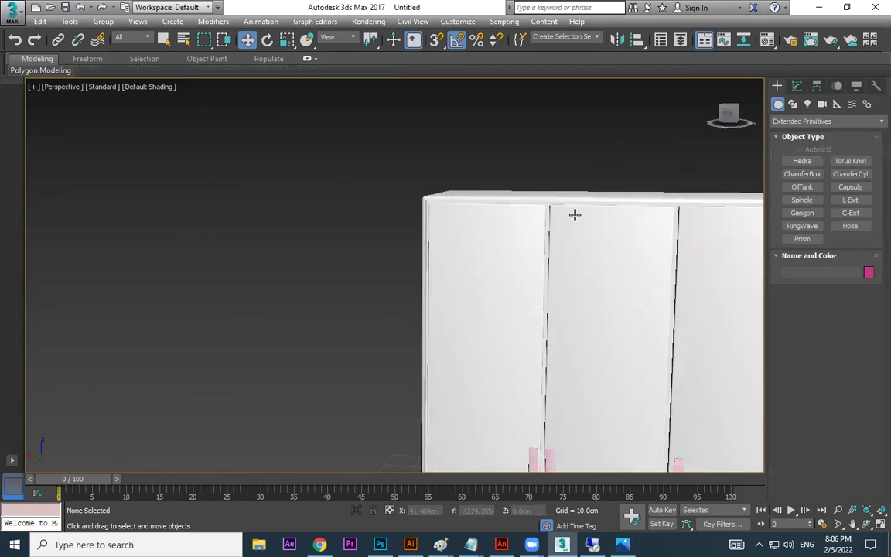
{"action": "scroll", "coordinate": [575, 212], "scroll_direction": "down", "scroll_amount": 5}
{"action": "middle_click_drag", "start_coordinate": [588, 264], "coordinate": [652, 251], "text": "alt"}
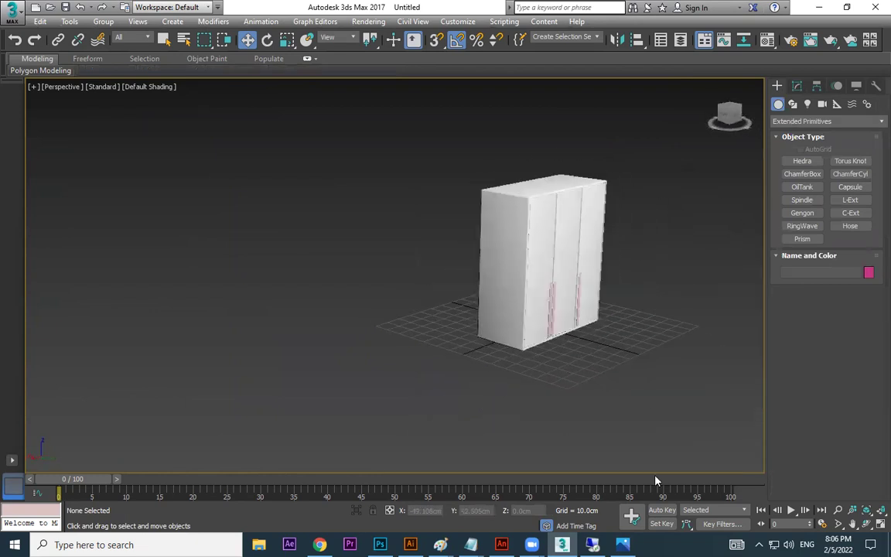
Check the bookshelf in the reference photo and create a standard box beside the wardrobe, about 27.4 × 94.1 × 90.7 cm.
{"action": "left_click", "coordinate": [623, 545]}
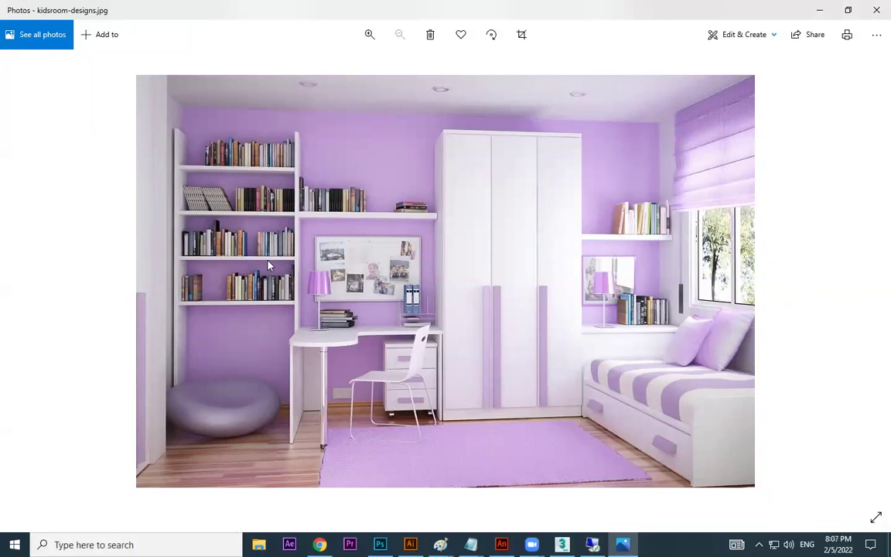
{"action": "left_click", "coordinate": [819, 10]}
{"action": "left_click", "coordinate": [781, 122]}
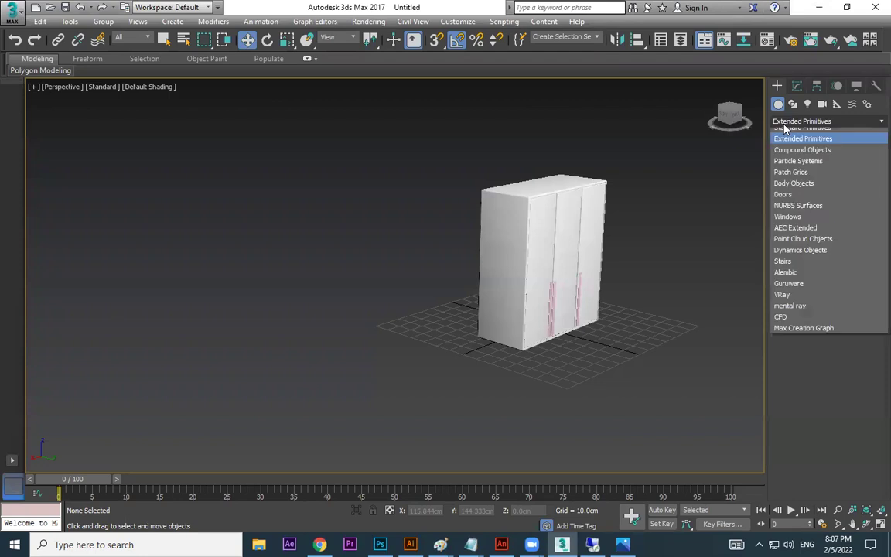
{"action": "left_click", "coordinate": [789, 133]}
{"action": "left_click", "coordinate": [802, 161]}
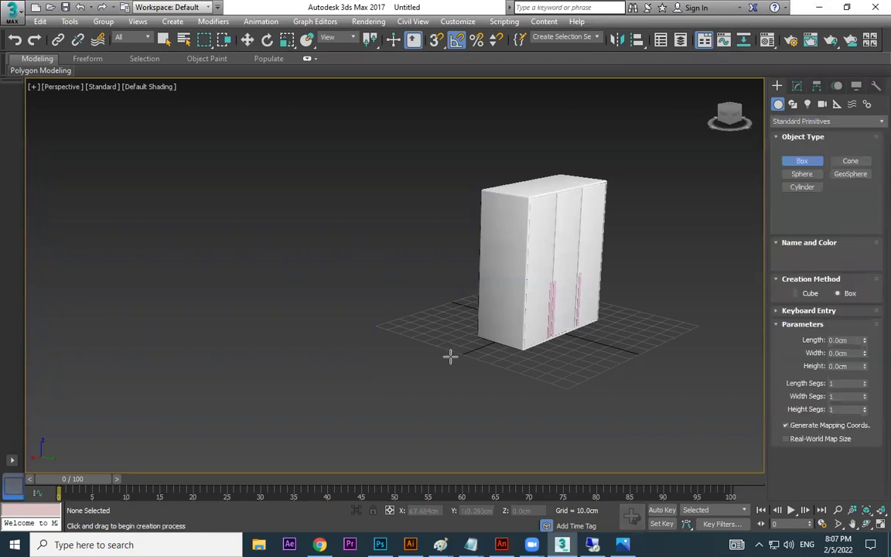
{"action": "middle_click_drag", "start_coordinate": [452, 359], "coordinate": [461, 336], "text": "alt"}
{"action": "left_click_drag", "start_coordinate": [465, 328], "coordinate": [370, 419]}
{"action": "left_click", "coordinate": [623, 545]}
{"action": "left_click", "coordinate": [623, 545]}
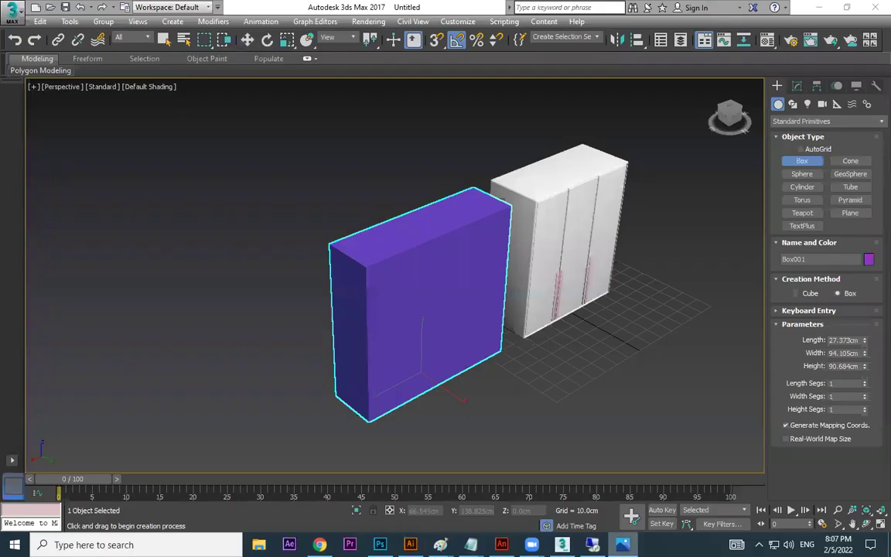
Move the new box closer to the wardrobe in the front view.
{"action": "key", "text": "f"}
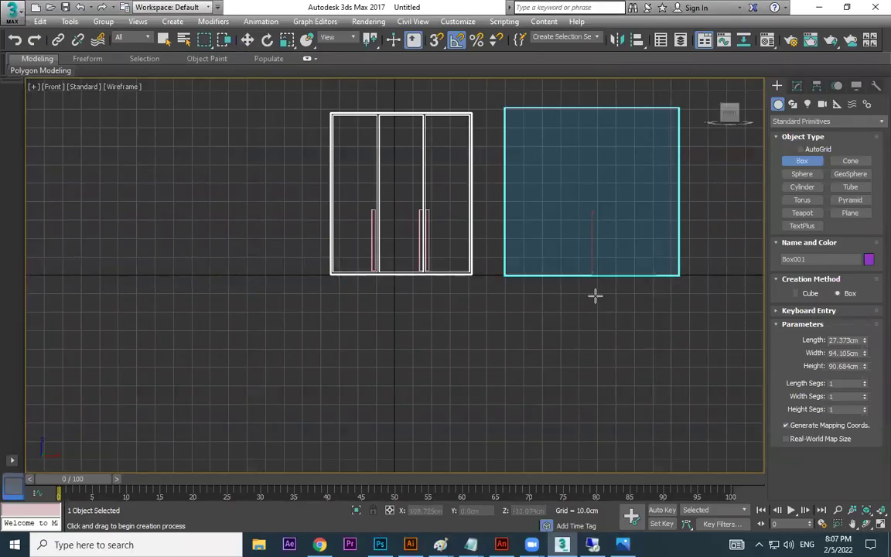
{"action": "key", "text": "w"}
{"action": "scroll", "coordinate": [600, 298], "scroll_direction": "down", "scroll_amount": 4}
{"action": "left_click_drag", "start_coordinate": [636, 296], "coordinate": [629, 294]}
{"action": "scroll", "coordinate": [628, 294], "scroll_direction": "up", "scroll_amount": 2}
Scale the box to about 96% in height and 76% in width, and place it at about X 84.71 cm.
{"action": "key", "text": "r"}
{"action": "left_click_drag", "start_coordinate": [575, 243], "coordinate": [571, 243]}
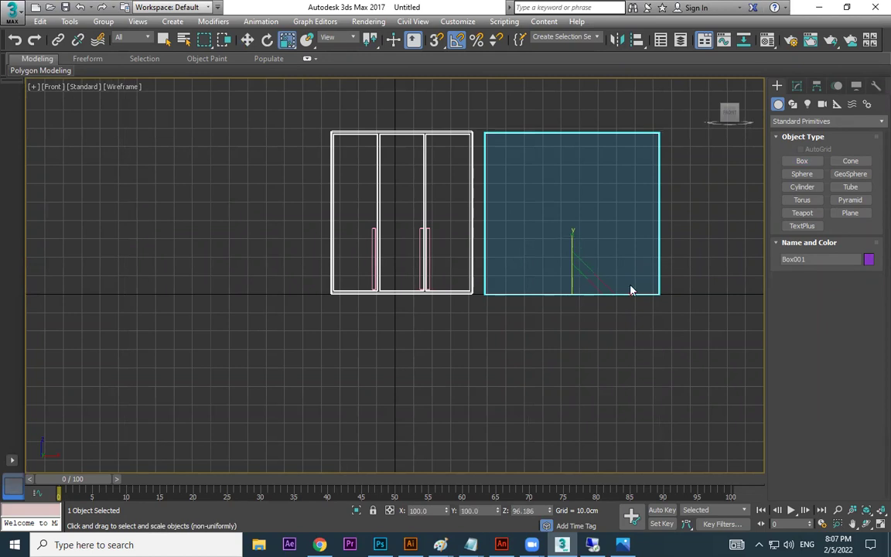
{"action": "left_click_drag", "start_coordinate": [612, 295], "coordinate": [597, 294]}
{"action": "key", "text": "w"}
{"action": "key", "text": "p"}
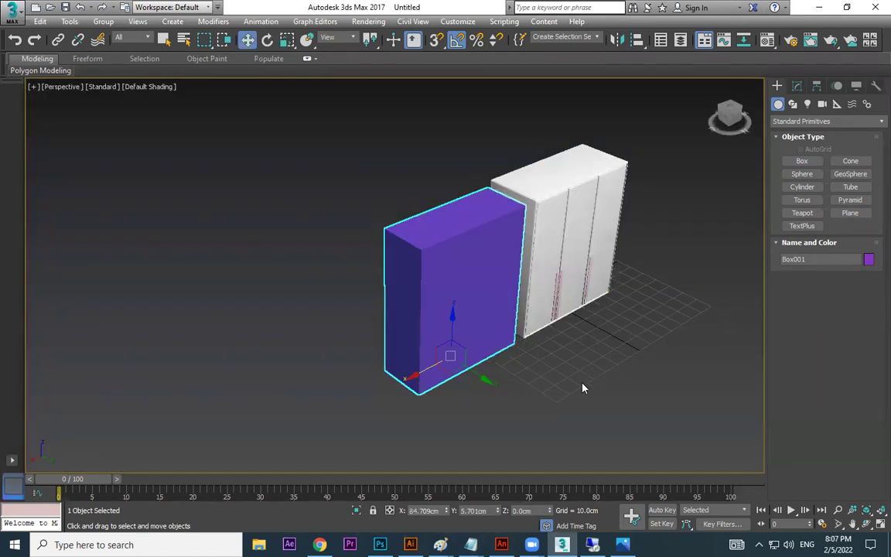
Narrow the box further to match the bookshelf in the reference photo and move it away from the wardrobe, to about X 121.19 cm.
{"action": "key", "text": "alt+Tab"}
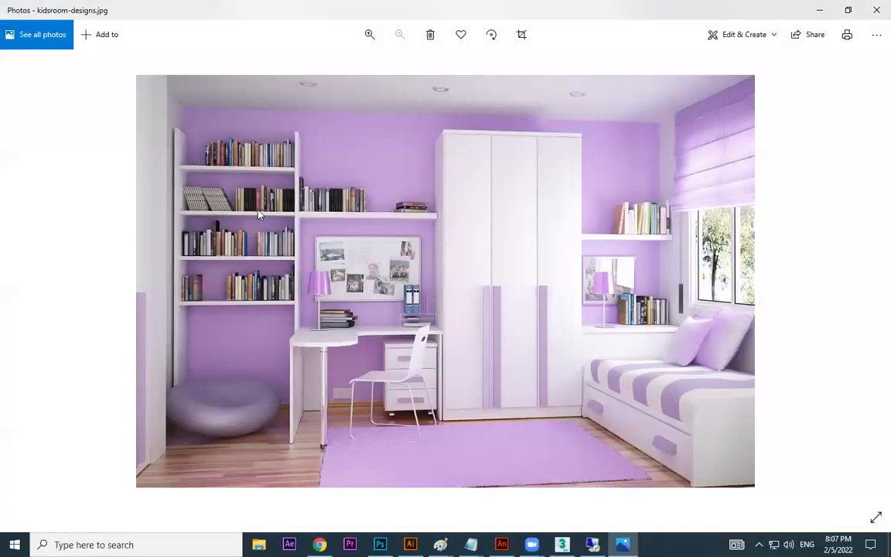
{"action": "key", "text": "alt+Tab"}
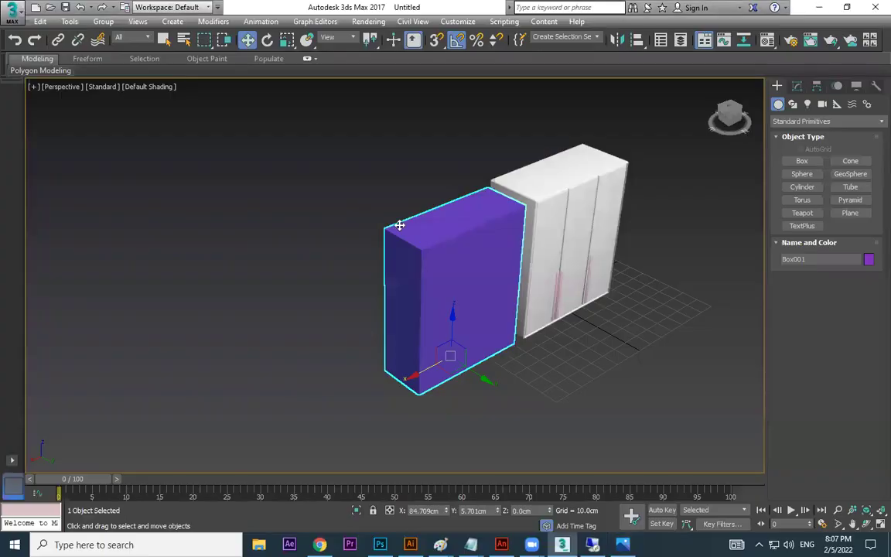
{"action": "middle_click_drag", "start_coordinate": [582, 327], "coordinate": [416, 381], "text": "alt"}
{"action": "key", "text": "r"}
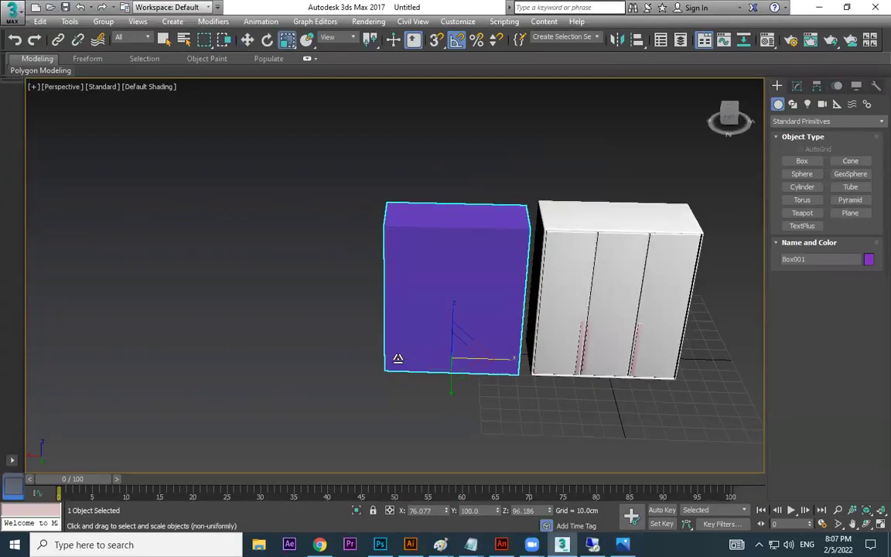
{"action": "left_click_drag", "start_coordinate": [506, 363], "coordinate": [474, 362]}
{"action": "key", "text": "alt+Tab"}
{"action": "key", "text": "alt+Tab"}
{"action": "key", "text": "w"}
{"action": "mouse_move", "coordinate": [354, 359]}
{"action": "left_mouse_down"}
{"action": "mouse_move", "coordinate": [342, 356]}
{"action": "mouse_move", "coordinate": [352, 356]}
{"action": "left_mouse_up"}
{"action": "key", "text": "alt+Tab"}
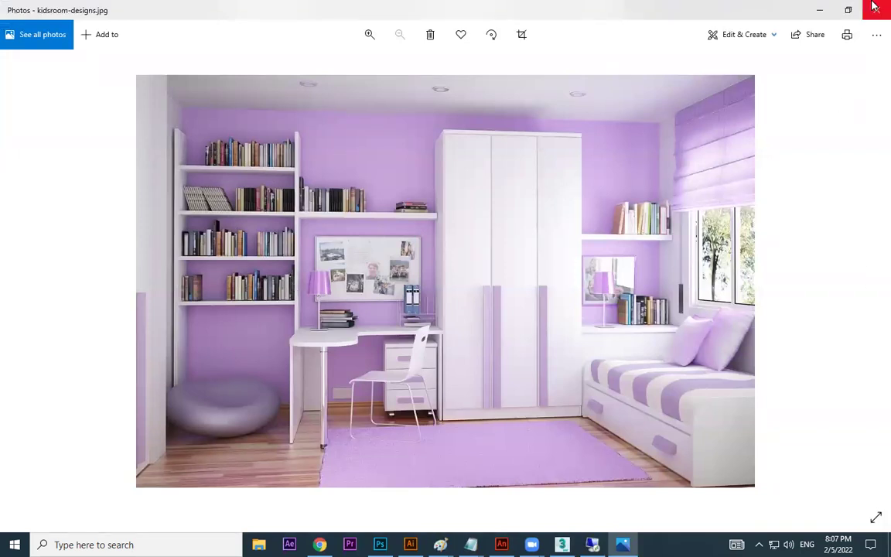
{"action": "left_click", "coordinate": [819, 10]}
Display edged faces in the perspective view and set the box's height segments to 5.
{"action": "key", "text": "F3"}
{"action": "key", "text": "F4"}
{"action": "left_click", "coordinate": [797, 85]}
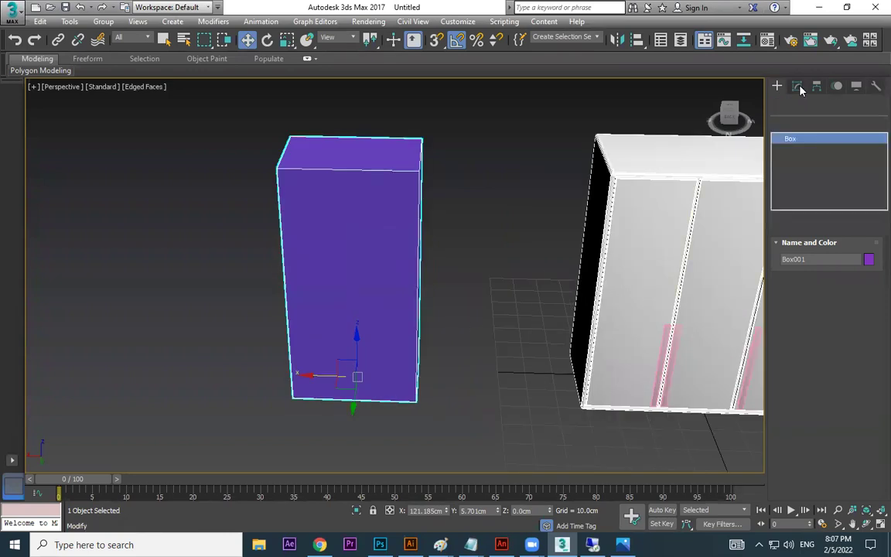
{"action": "left_click", "coordinate": [864, 312]}
{"action": "left_click", "coordinate": [864, 321]}
{"action": "left_click", "coordinate": [864, 324]}
{"action": "left_click", "coordinate": [864, 332]}
{"action": "left_click", "coordinate": [864, 333]}
{"action": "left_click", "coordinate": [864, 333]}
{"action": "left_click", "coordinate": [865, 333]}
{"action": "left_click", "coordinate": [864, 332]}
{"action": "middle_click_drag", "start_coordinate": [388, 267], "coordinate": [388, 170], "text": "alt"}
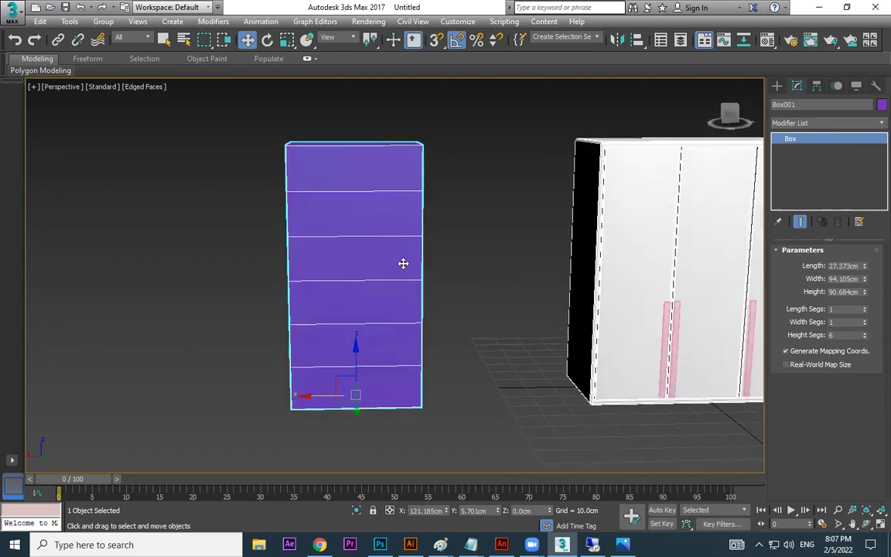
{"action": "left_click", "coordinate": [865, 338]}
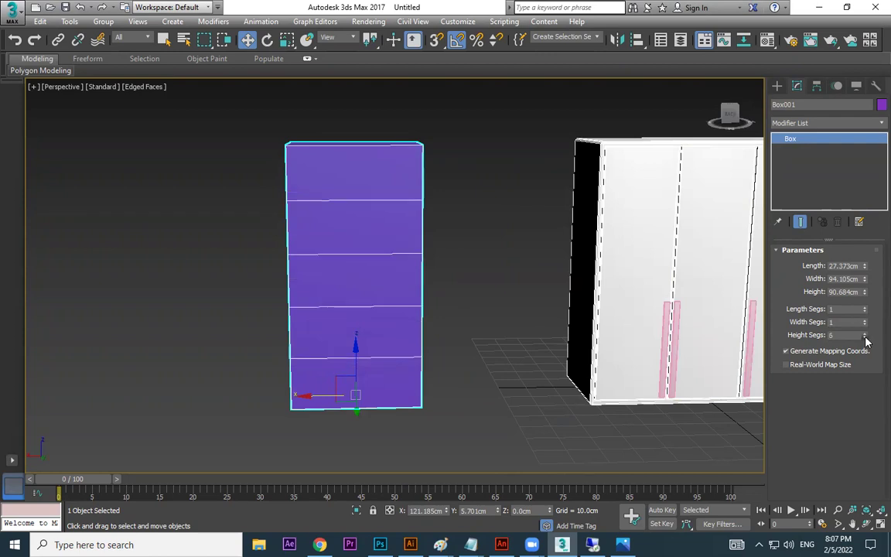
Check the shelf layout in the reference photo, convert the box to Editable Poly and enter vertex editing.
{"action": "key", "text": "alt+Tab"}
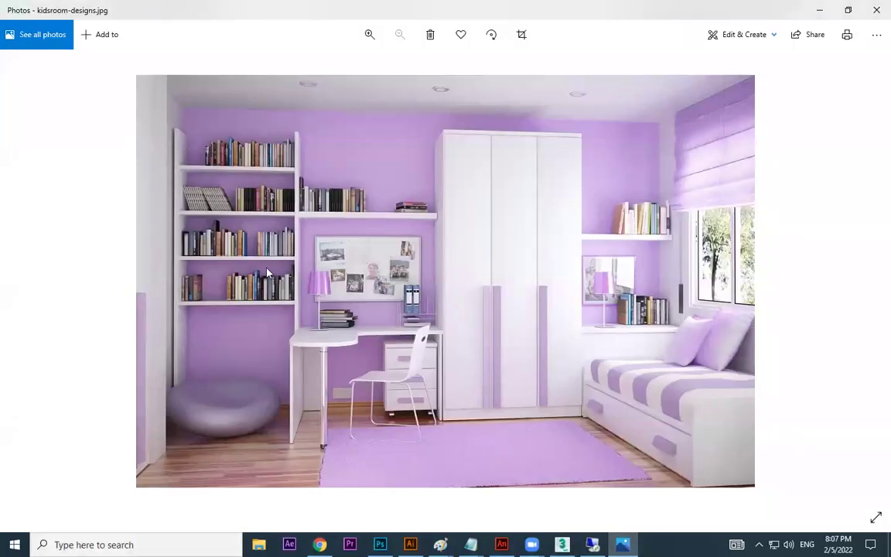
{"action": "left_click", "coordinate": [822, 11]}
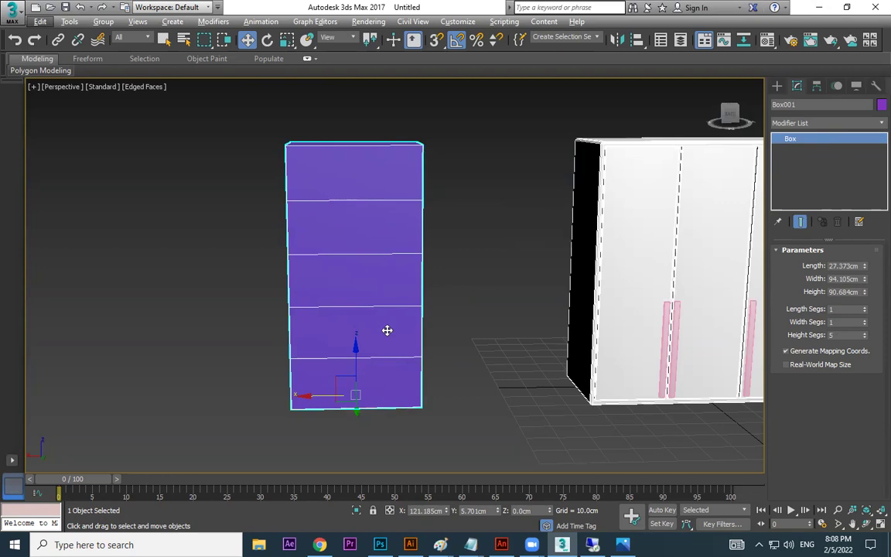
{"action": "right_click", "coordinate": [362, 198]}
{"action": "mouse_move", "coordinate": [418, 333]}
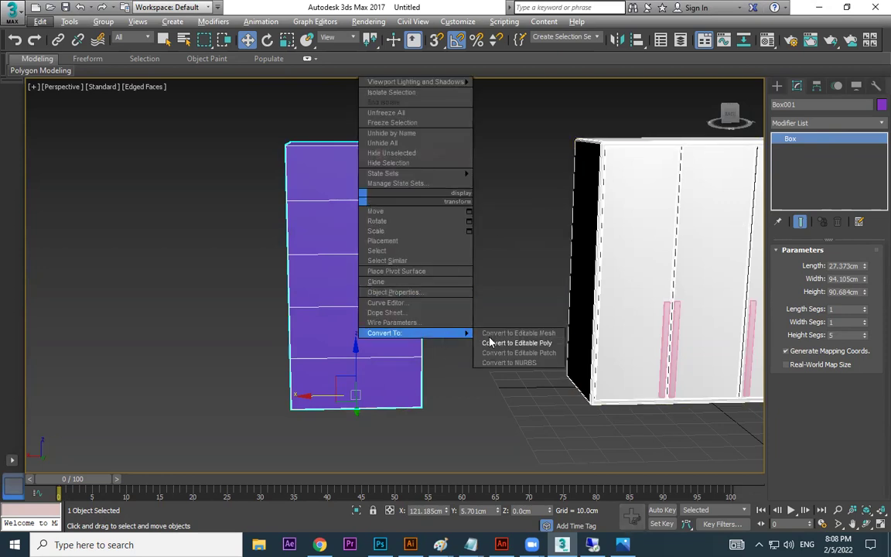
{"action": "left_click", "coordinate": [510, 345]}
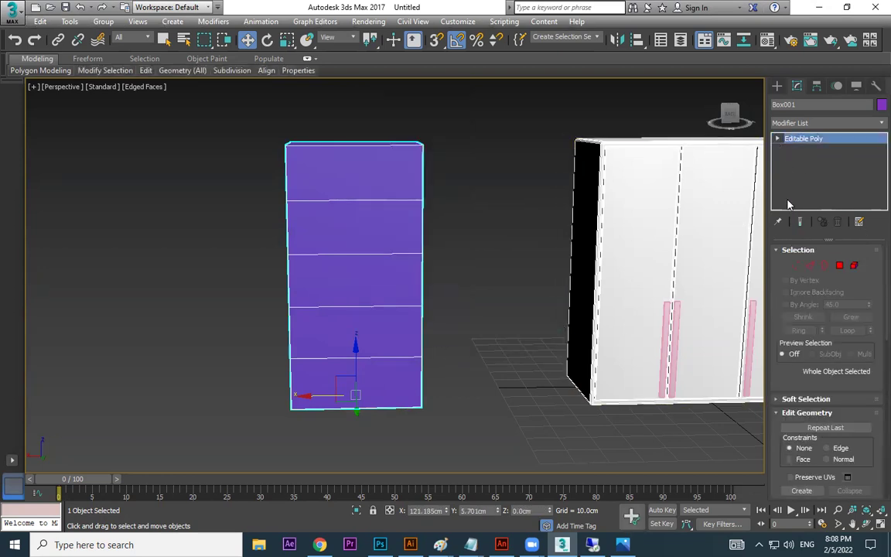
{"action": "left_click", "coordinate": [794, 266]}
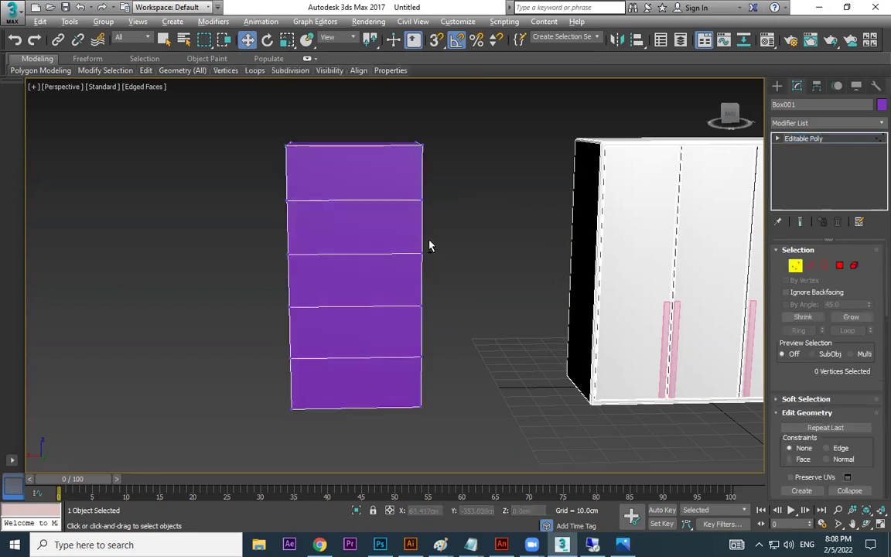
Scale the four inner rows of the bookshelf box's vertices closer together along Z and shift them toward its upper part.
{"action": "left_click_drag", "start_coordinate": [306, 333], "coordinate": [249, 377]}
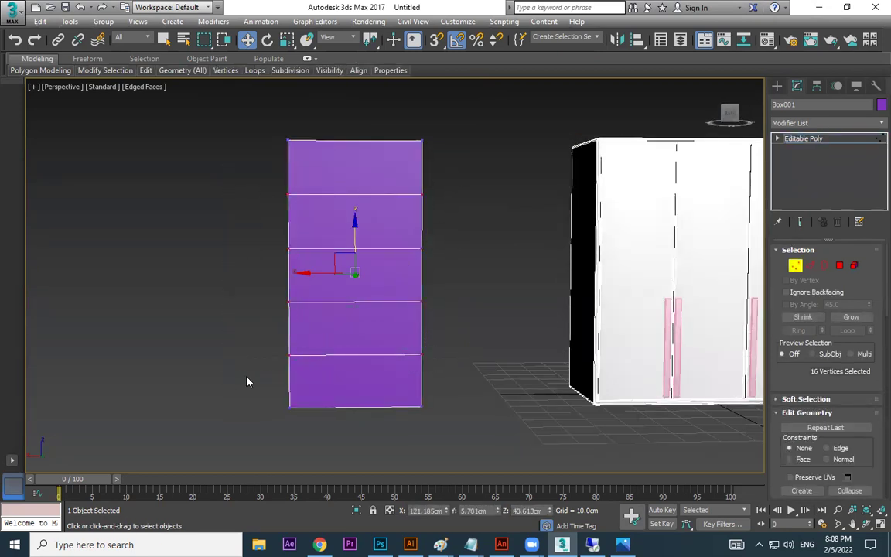
{"action": "key", "text": "r"}
{"action": "left_click_drag", "start_coordinate": [356, 214], "coordinate": [360, 188]}
{"action": "key", "text": "w"}
Select the box's front and back polygons, leaving out the top and bottom faces.
{"action": "left_click", "coordinate": [840, 266]}
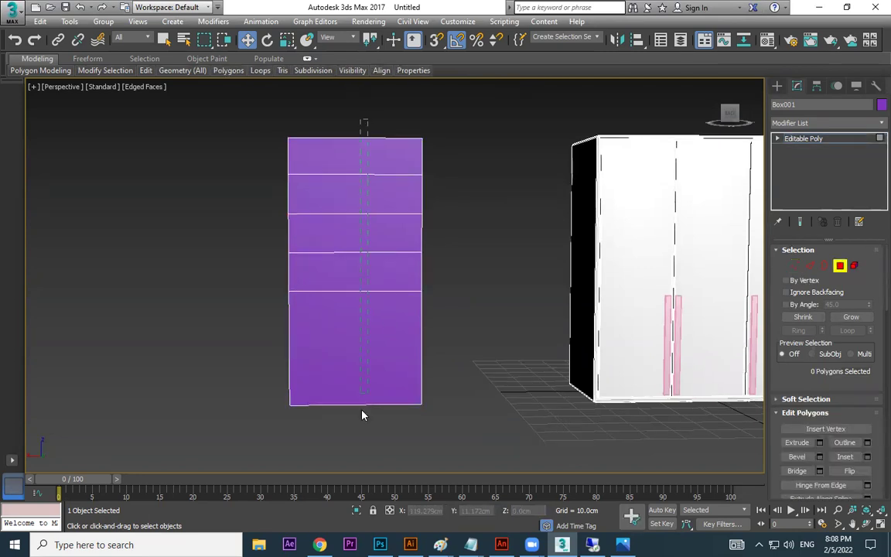
{"action": "left_click_drag", "start_coordinate": [362, 410], "coordinate": [362, 436]}
{"action": "mouse_move", "coordinate": [362, 341]}
{"action": "middle_mouse_down", "text": "alt"}
{"action": "mouse_move", "coordinate": [549, 352]}
{"action": "mouse_move", "coordinate": [347, 347]}
{"action": "middle_mouse_up", "text": "alt"}
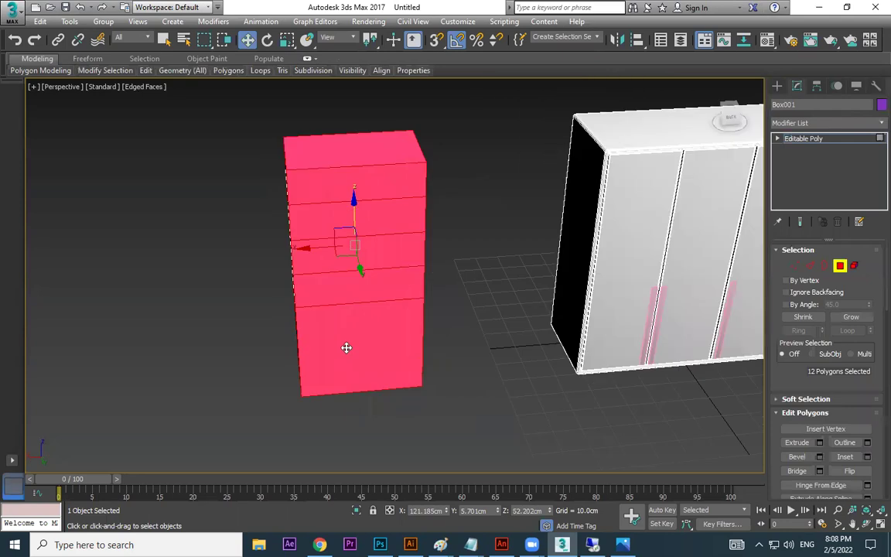
{"action": "left_click", "coordinate": [364, 170], "text": "alt"}
{"action": "middle_click_drag", "start_coordinate": [376, 143], "coordinate": [439, 192], "text": "alt"}
{"action": "left_click", "coordinate": [360, 366], "text": "alt"}
{"action": "middle_click_drag", "start_coordinate": [437, 293], "coordinate": [438, 346], "text": "alt"}
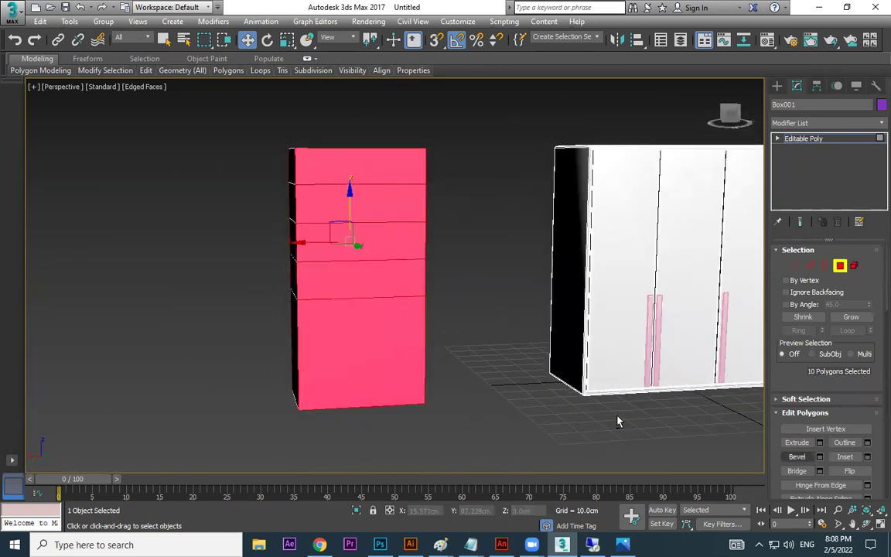
{"action": "middle_click_drag", "start_coordinate": [616, 422], "coordinate": [596, 412], "text": "alt"}
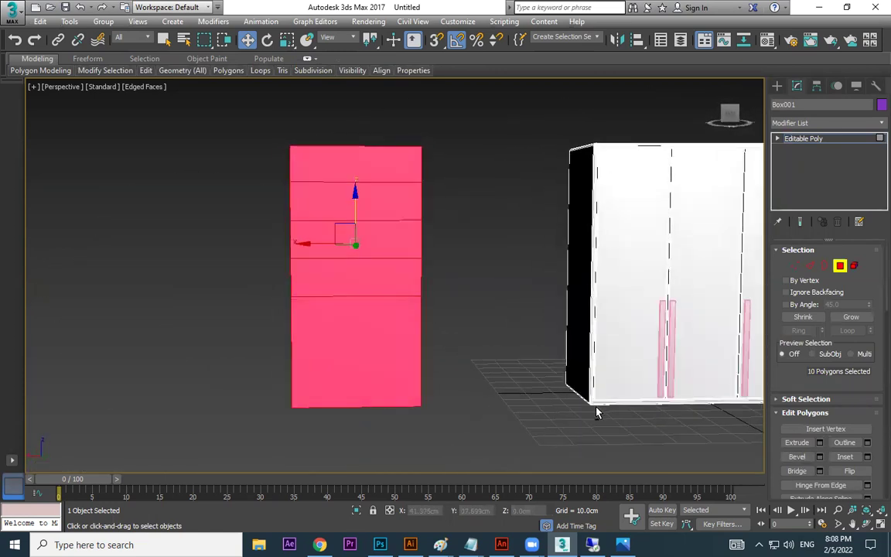
Start an Inset on the selected front and back polygons and set it to By Polygon.
{"action": "left_click", "coordinate": [867, 456]}
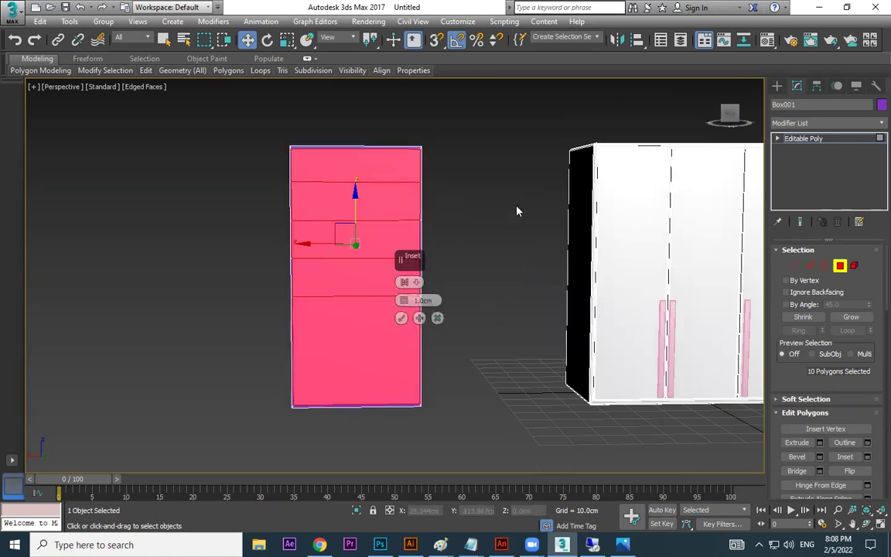
{"action": "left_click_drag", "start_coordinate": [407, 256], "coordinate": [510, 203]}
{"action": "left_click", "coordinate": [517, 229]}
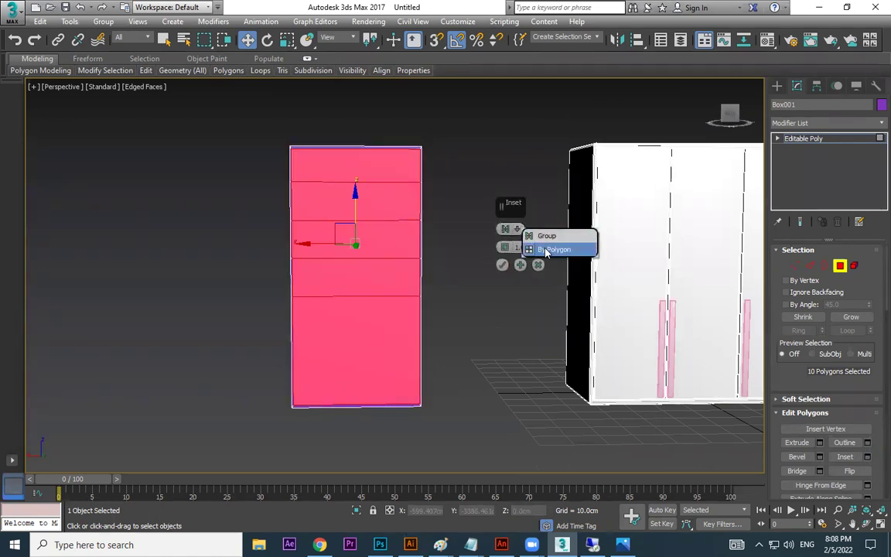
{"action": "left_click", "coordinate": [550, 249]}
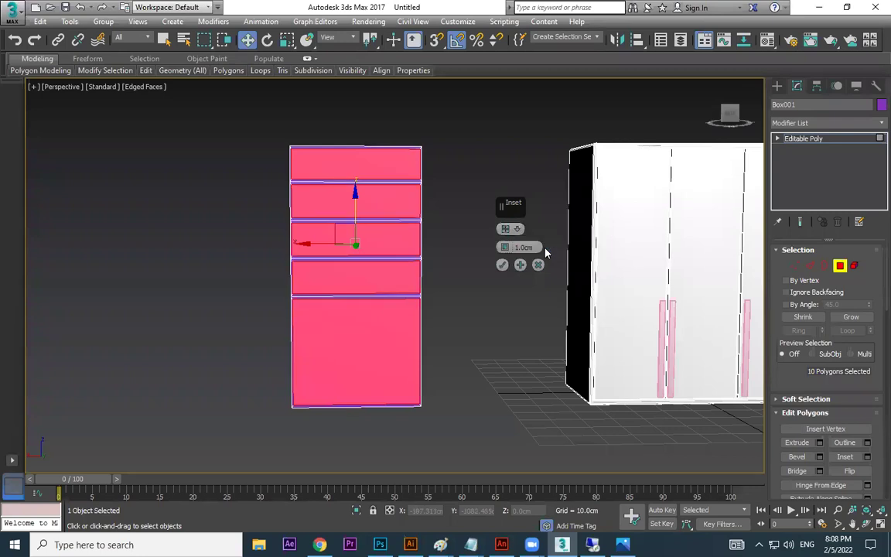
Try an inset of 1.556 cm on each selected polygon.
{"action": "left_click_drag", "start_coordinate": [503, 247], "coordinate": [503, 248]}
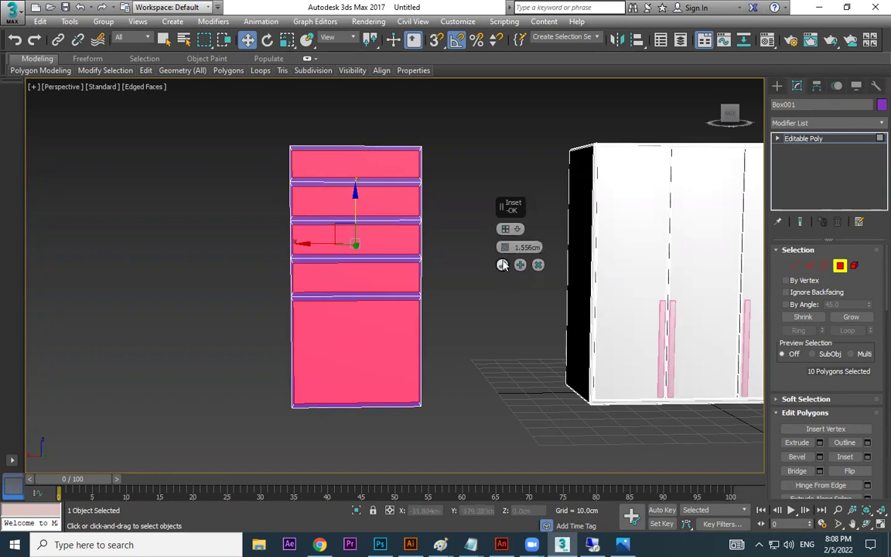
{"action": "left_click", "coordinate": [502, 265]}
{"action": "key", "text": "r"}
{"action": "scroll", "coordinate": [461, 279], "scroll_direction": "up", "scroll_amount": 3}
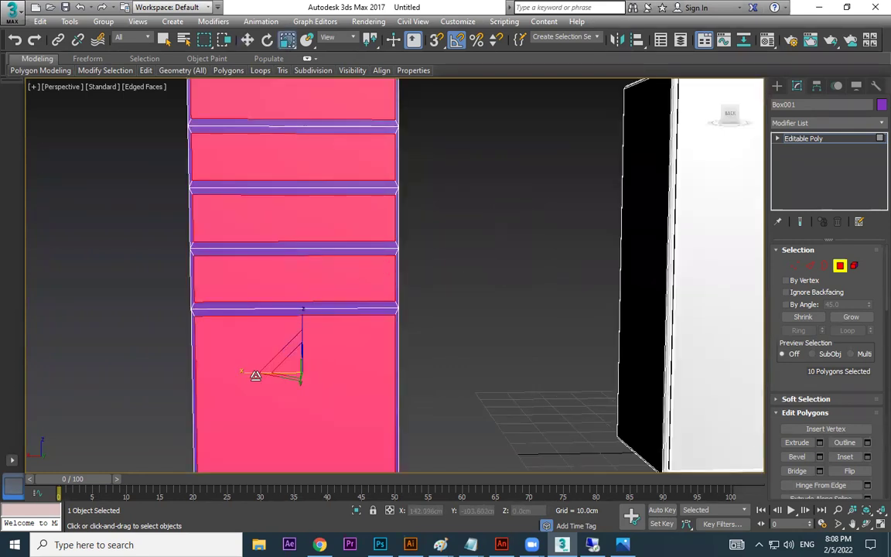
{"action": "key", "text": "ctrl+z"}
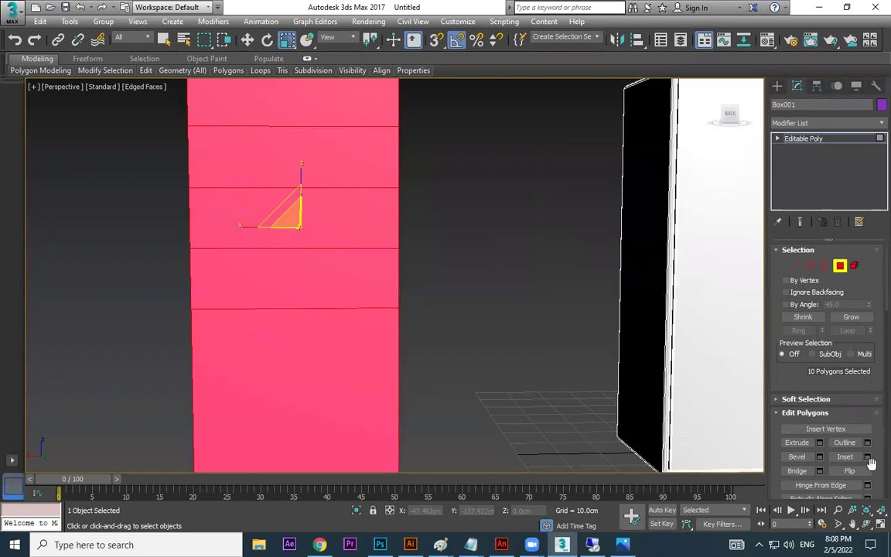
Inset each front and back polygon by 0.583 cm and scale the inset faces to about 95% along X.
{"action": "left_click", "coordinate": [867, 456]}
{"action": "left_click_drag", "start_coordinate": [505, 248], "coordinate": [505, 247]}
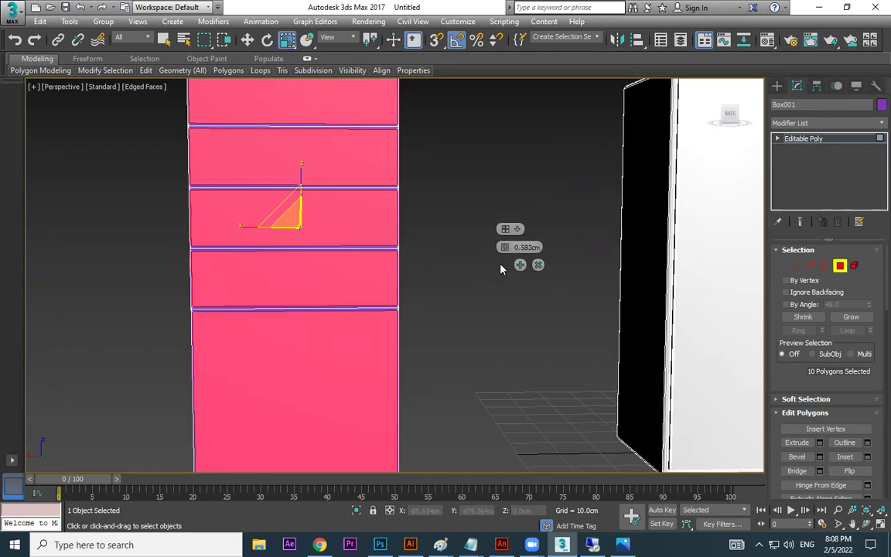
{"action": "left_click", "coordinate": [502, 264]}
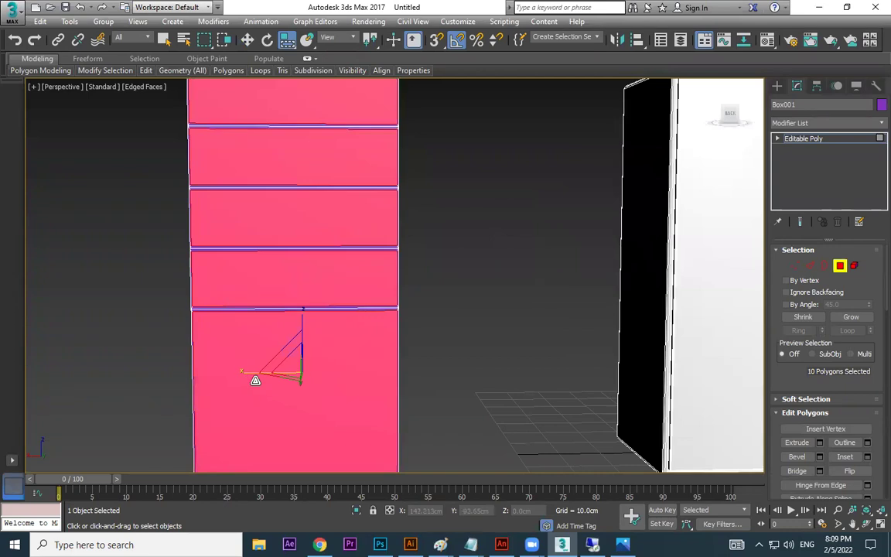
{"action": "left_click_drag", "start_coordinate": [247, 371], "coordinate": [247, 374]}
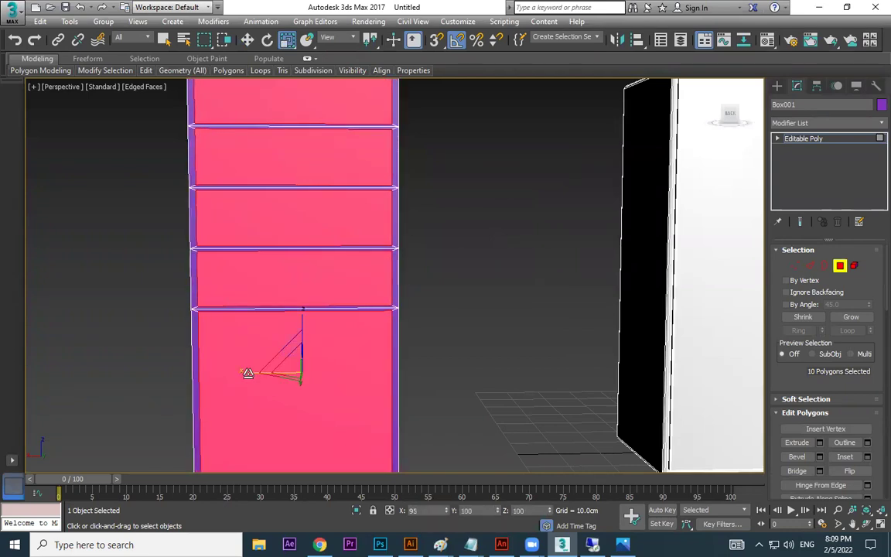
{"action": "left_click_drag", "start_coordinate": [247, 373], "coordinate": [254, 375]}
Bridge the inset front and back polygons to open up the shelf compartments.
{"action": "scroll", "coordinate": [364, 360], "scroll_direction": "down", "scroll_amount": 3}
{"action": "middle_click_drag", "start_coordinate": [365, 361], "coordinate": [418, 364], "text": "alt"}
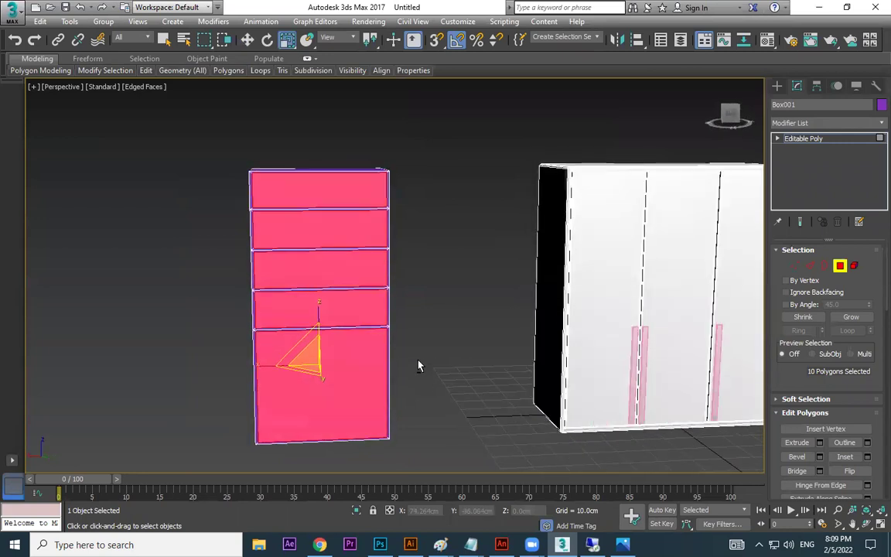
{"action": "left_click", "coordinate": [803, 472]}
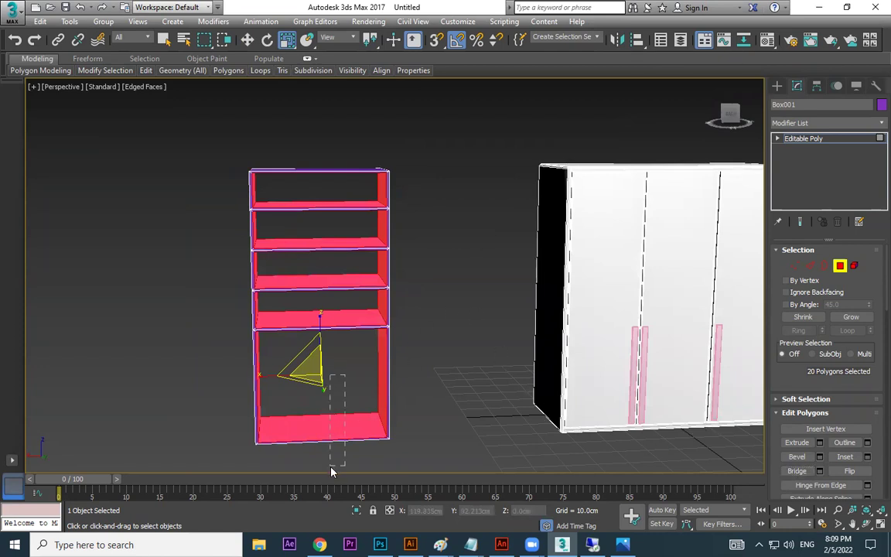
Delete the bottom board's polygons below the tall lower compartment and deselect the bookshelf.
{"action": "left_click", "coordinate": [297, 420]}
{"action": "left_click", "coordinate": [798, 471]}
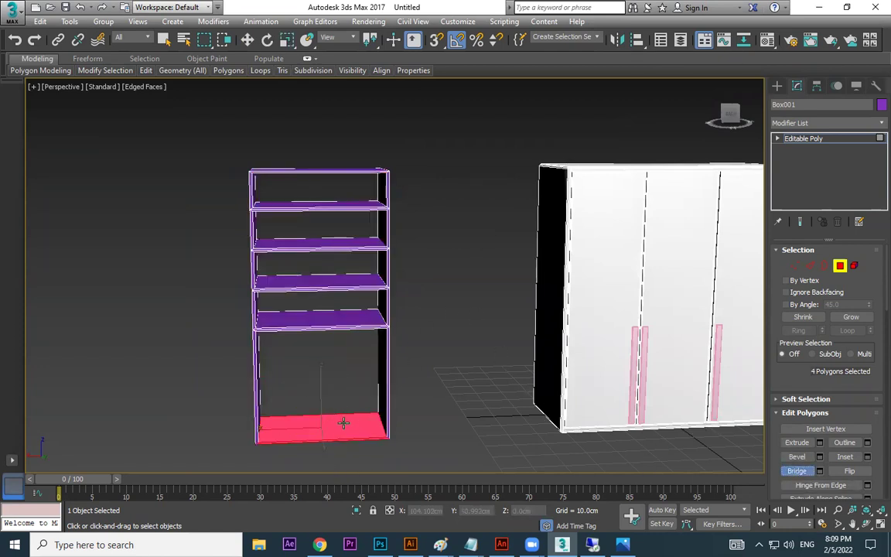
{"action": "key", "text": "Delete"}
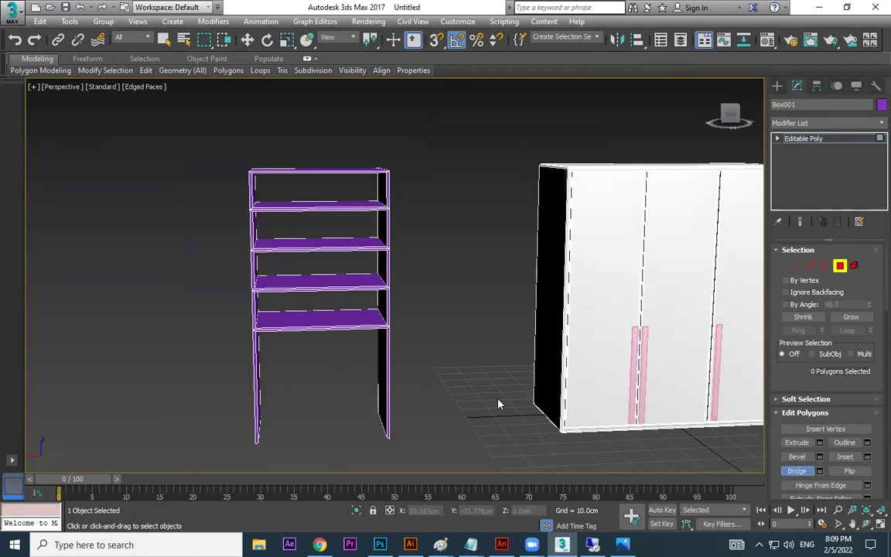
{"action": "key", "text": "r"}
{"action": "left_click", "coordinate": [446, 250]}
Turn off edged faces in the perspective view so the furniture shows with default shading.
{"action": "key", "text": "F3"}
{"action": "key", "text": "F3"}
{"action": "key", "text": "F4"}
{"action": "scroll", "coordinate": [456, 249], "scroll_direction": "down", "scroll_amount": 3}
{"action": "mouse_move", "coordinate": [426, 267]}
{"action": "middle_mouse_down", "text": "alt"}
{"action": "mouse_move", "coordinate": [438, 282]}
{"action": "mouse_move", "coordinate": [475, 285]}
{"action": "middle_mouse_up", "text": "alt"}
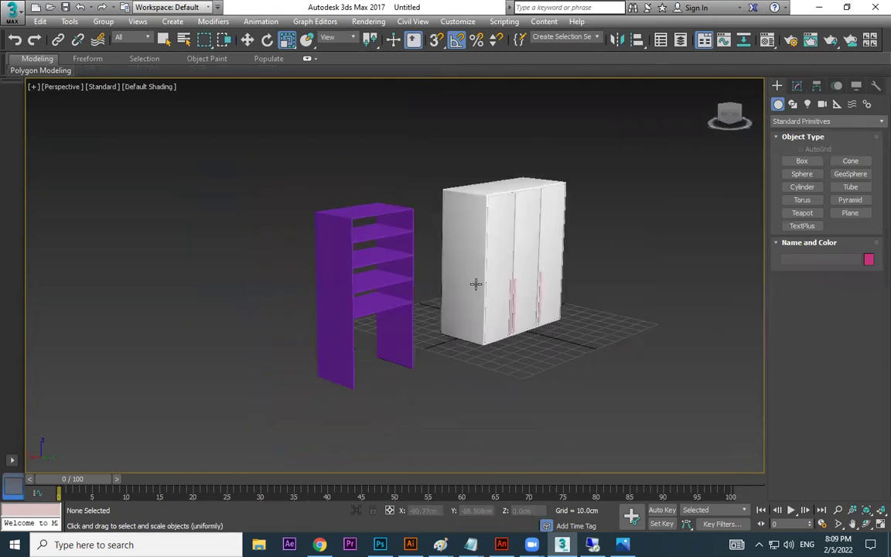
Select the bookshelf and compare its shelves and open lower part with the reference photo.
{"action": "left_click", "coordinate": [379, 311]}
{"action": "mouse_move", "coordinate": [362, 342]}
{"action": "middle_mouse_down", "text": "alt"}
{"action": "mouse_move", "coordinate": [490, 345]}
{"action": "mouse_move", "coordinate": [421, 348]}
{"action": "mouse_move", "coordinate": [359, 324]}
{"action": "middle_mouse_up", "text": "alt"}
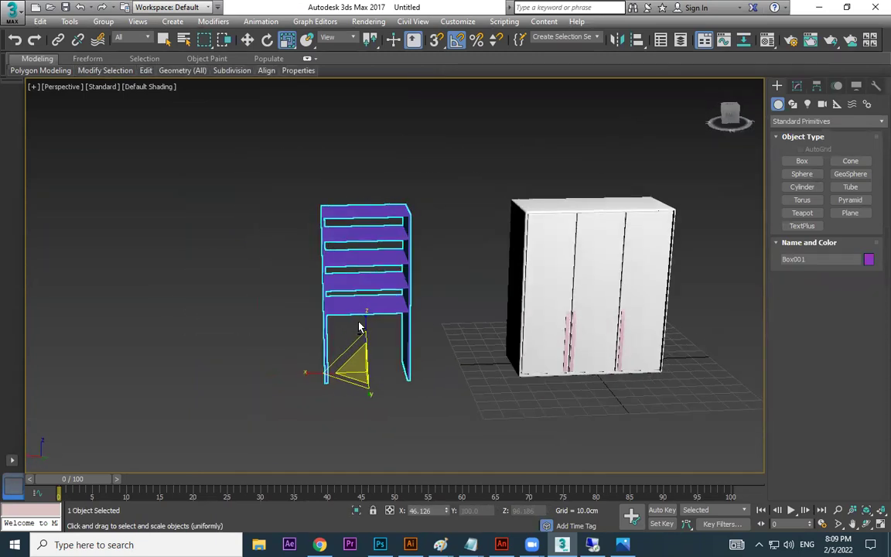
{"action": "scroll", "coordinate": [360, 324], "scroll_direction": "up", "scroll_amount": 3}
{"action": "middle_click_drag", "start_coordinate": [442, 279], "coordinate": [469, 316], "text": "alt"}
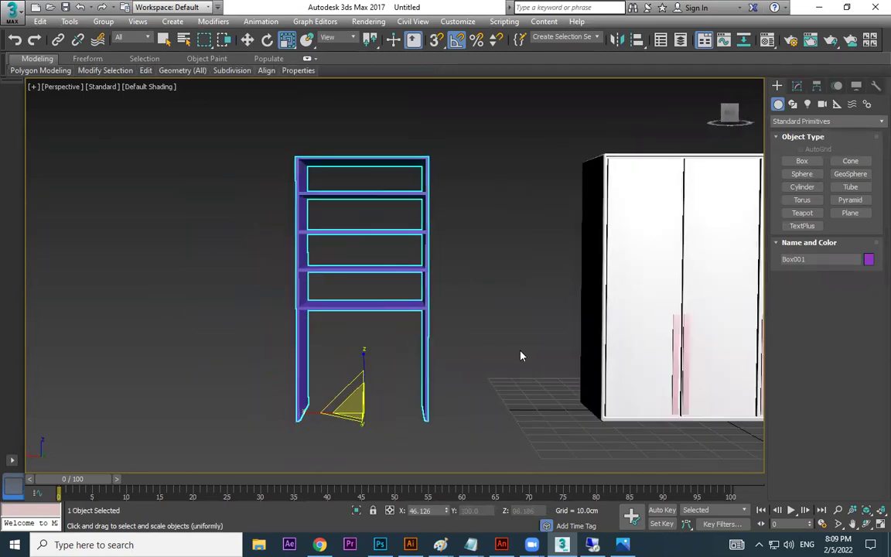
{"action": "left_click", "coordinate": [623, 545]}
{"action": "key", "text": "alt+Tab"}
{"action": "middle_click_drag", "start_coordinate": [383, 394], "coordinate": [443, 376], "text": "alt"}
{"action": "middle_click_drag", "start_coordinate": [396, 417], "coordinate": [436, 234], "text": "alt"}
Convert the bookshelf to Editable Poly again and delete the top board's polygons above the uppermost shelf.
{"action": "right_click", "coordinate": [424, 179]}
{"action": "mouse_move", "coordinate": [448, 314]}
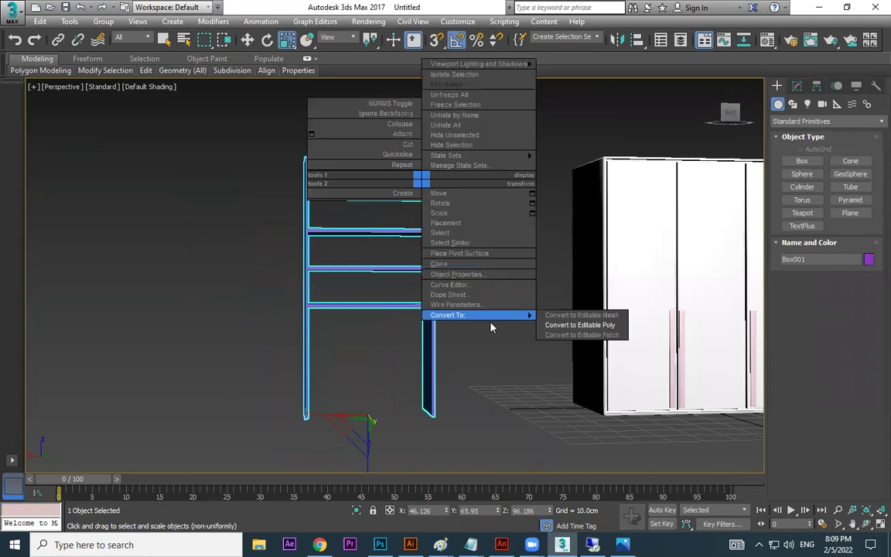
{"action": "left_click", "coordinate": [588, 319]}
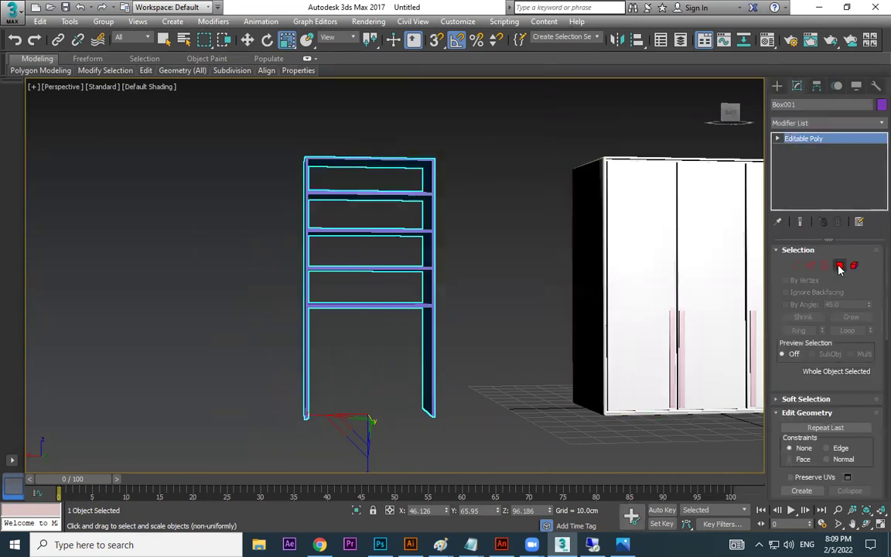
{"action": "key", "text": "4"}
{"action": "middle_click_drag", "start_coordinate": [418, 173], "coordinate": [464, 149], "text": "alt"}
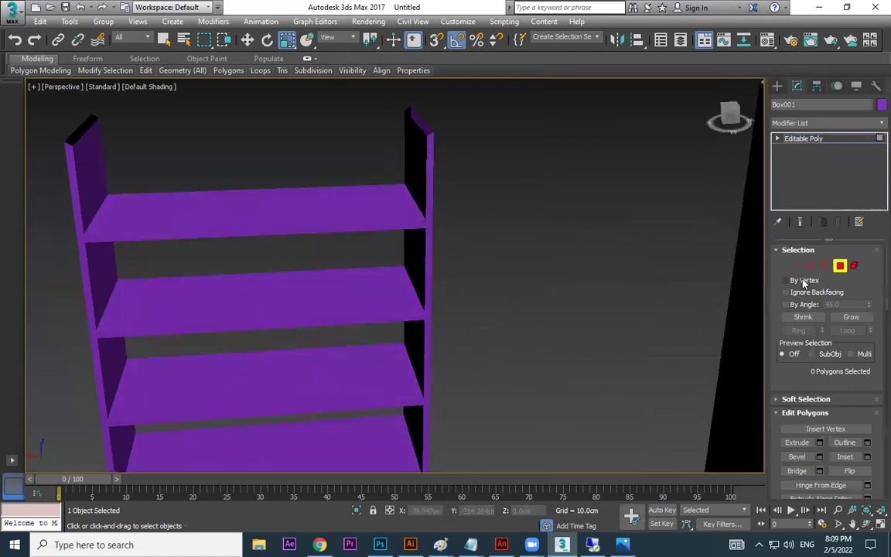
Select the eight vertices at the upper ends of the side panels and flatten them along Z.
{"action": "key", "text": "1"}
{"action": "middle_click_drag", "start_coordinate": [495, 187], "coordinate": [523, 176]}
{"action": "left_click_drag", "start_coordinate": [89, 250], "coordinate": [88, 251]}
{"action": "key", "text": "r"}
{"action": "left_click_drag", "start_coordinate": [300, 157], "coordinate": [310, 271]}
{"action": "key", "text": "ctrl+z"}
{"action": "key", "text": "r"}
{"action": "left_click_drag", "start_coordinate": [298, 152], "coordinate": [305, 246]}
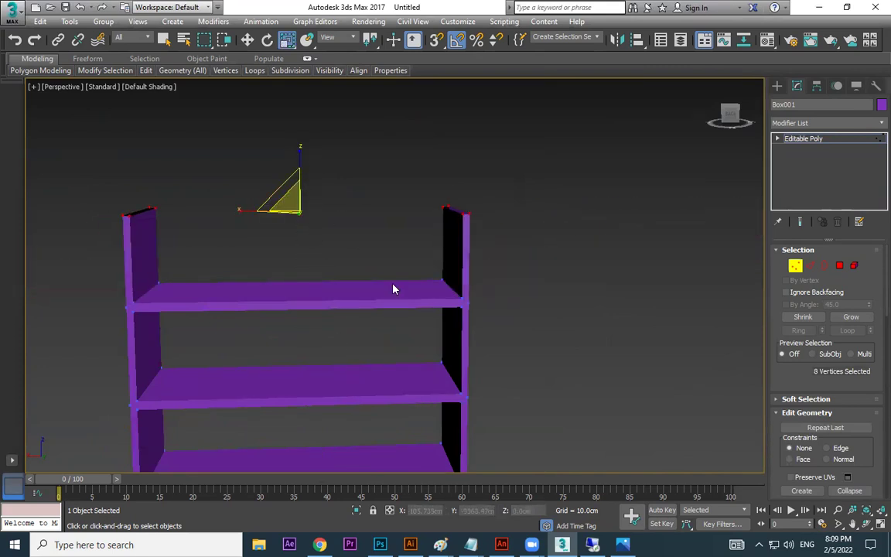
Select the eight vertices at the lower ends of the side panels and level them along Z.
{"action": "scroll", "coordinate": [402, 325], "scroll_direction": "down", "scroll_amount": 5}
{"action": "middle_click_drag", "start_coordinate": [487, 387], "coordinate": [482, 208]}
{"action": "left_click_drag", "start_coordinate": [470, 313], "coordinate": [155, 426]}
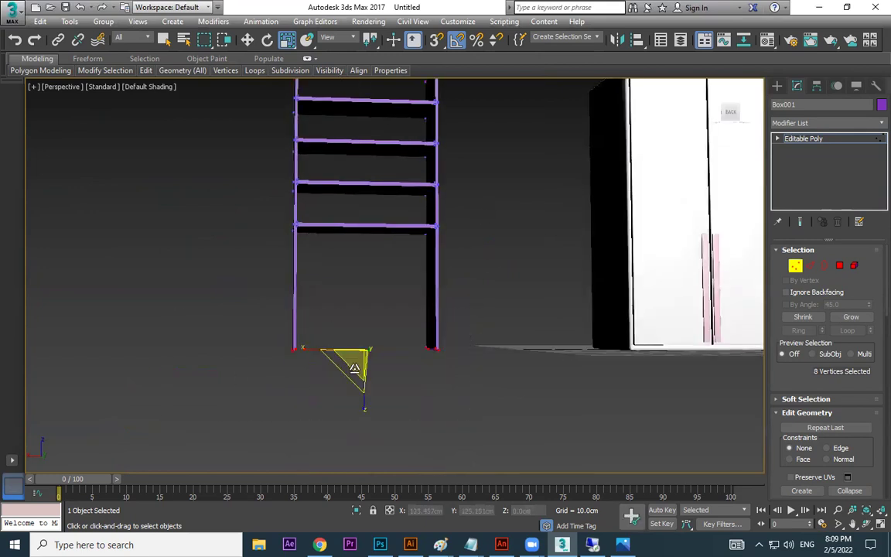
{"action": "middle_click_drag", "start_coordinate": [341, 123], "coordinate": [501, 295], "text": "alt"}
{"action": "key", "text": "r"}
Examine the open upper ends of the side panels and look through the modifiers available for the bookshelf.
{"action": "middle_click_drag", "start_coordinate": [646, 208], "coordinate": [434, 330], "text": "alt"}
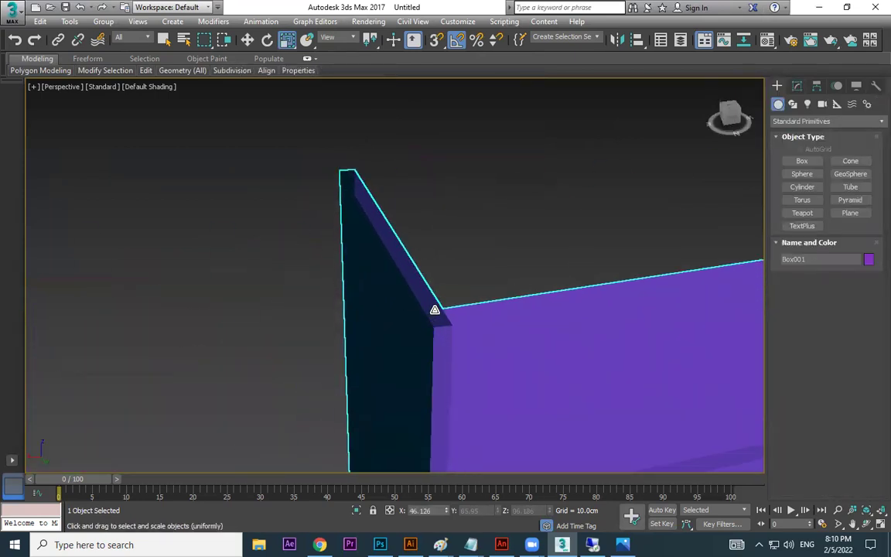
{"action": "middle_click_drag", "start_coordinate": [606, 276], "coordinate": [750, 101], "text": "alt"}
{"action": "left_click", "coordinate": [798, 87]}
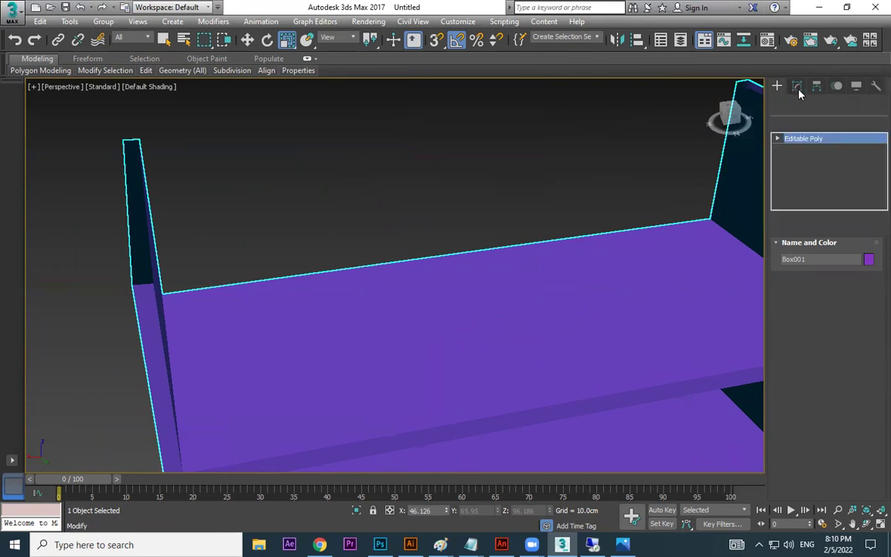
{"action": "left_click", "coordinate": [873, 126]}
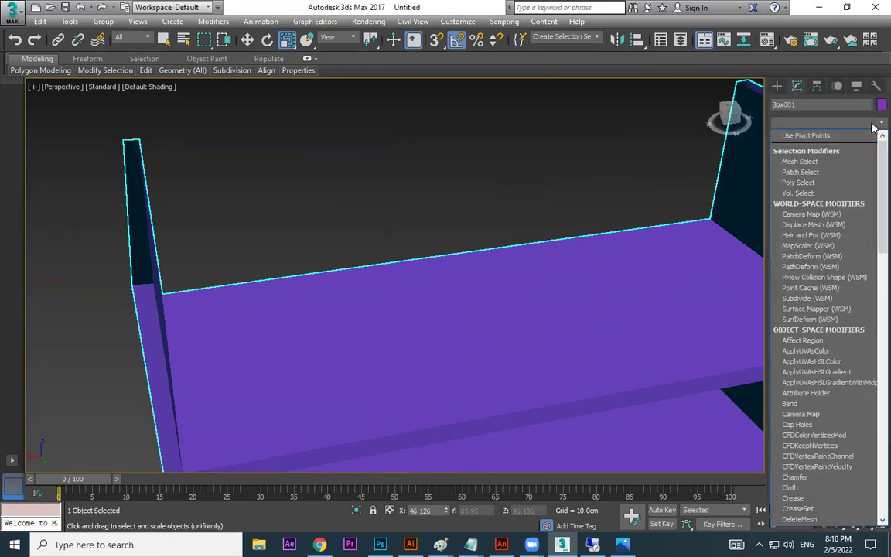
{"action": "scroll", "coordinate": [846, 175], "scroll_direction": "down", "scroll_amount": 20}
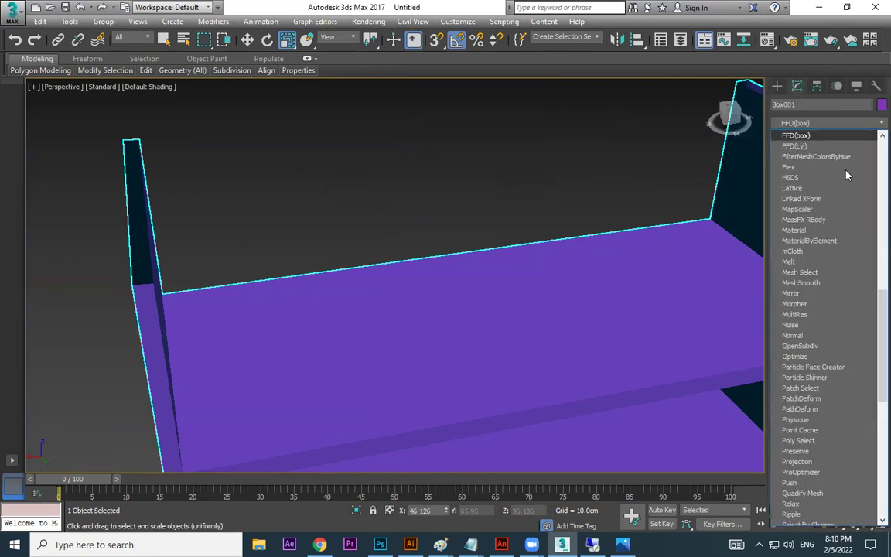
{"action": "scroll", "coordinate": [846, 175], "scroll_direction": "down", "scroll_amount": 3}
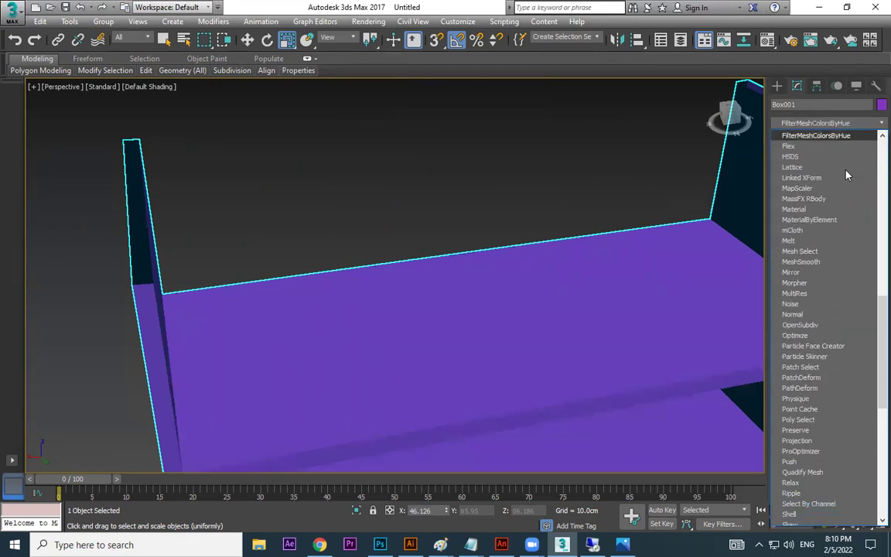
{"action": "scroll", "coordinate": [846, 175], "scroll_direction": "up", "scroll_amount": 7}
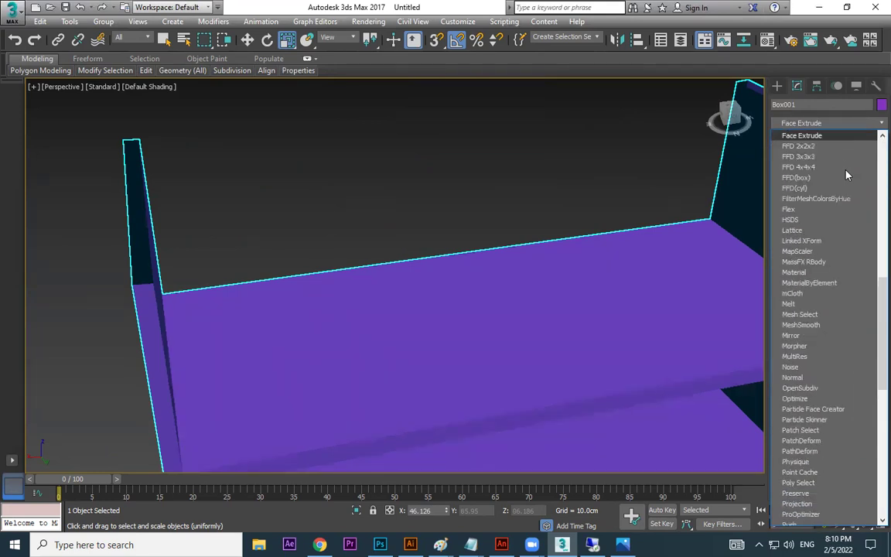
{"action": "scroll", "coordinate": [846, 175], "scroll_direction": "down", "scroll_amount": 1}
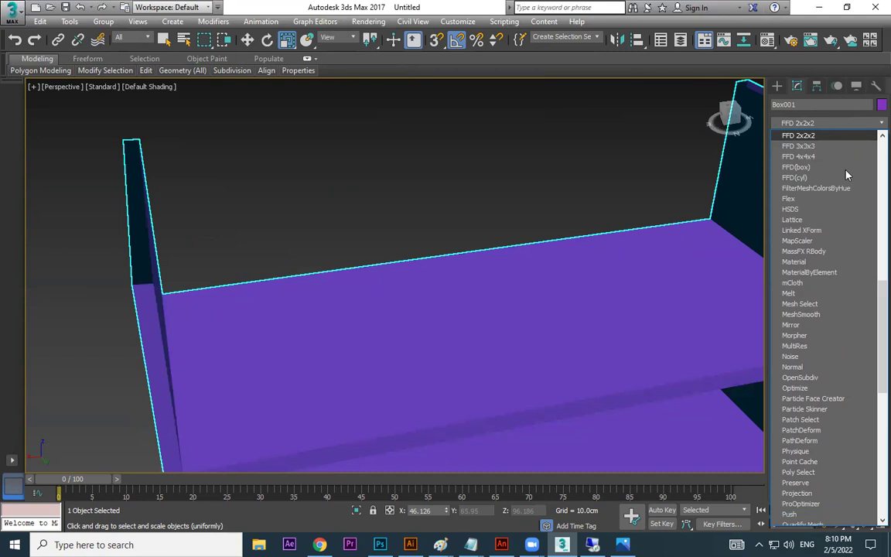